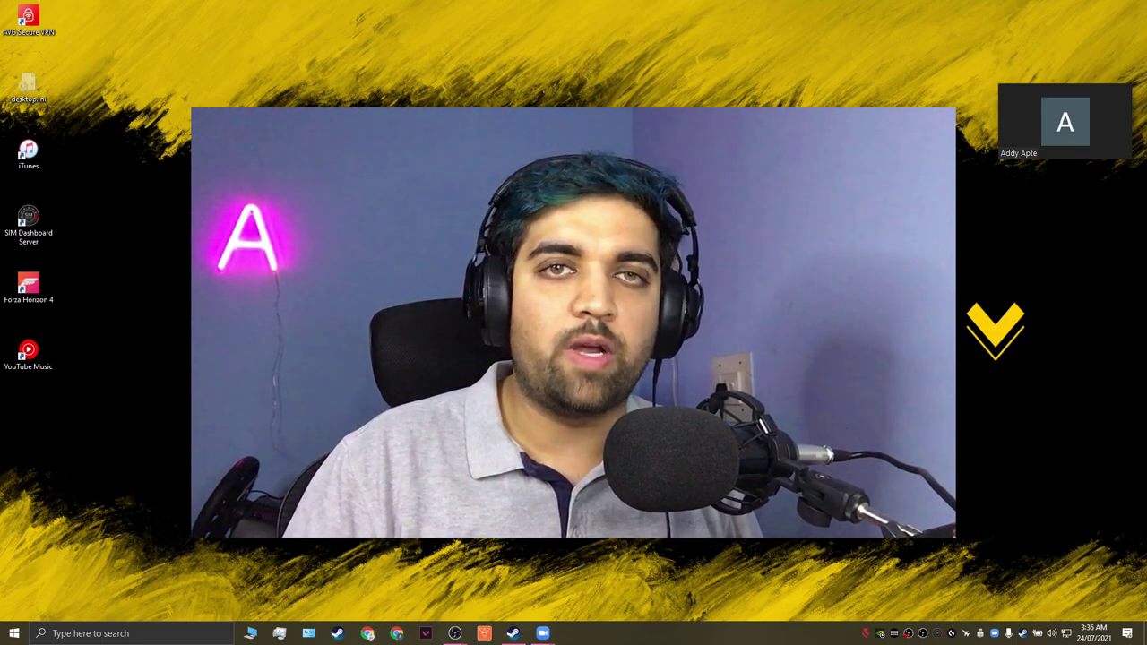
{"action": "key", "text": "alt+Tab"}
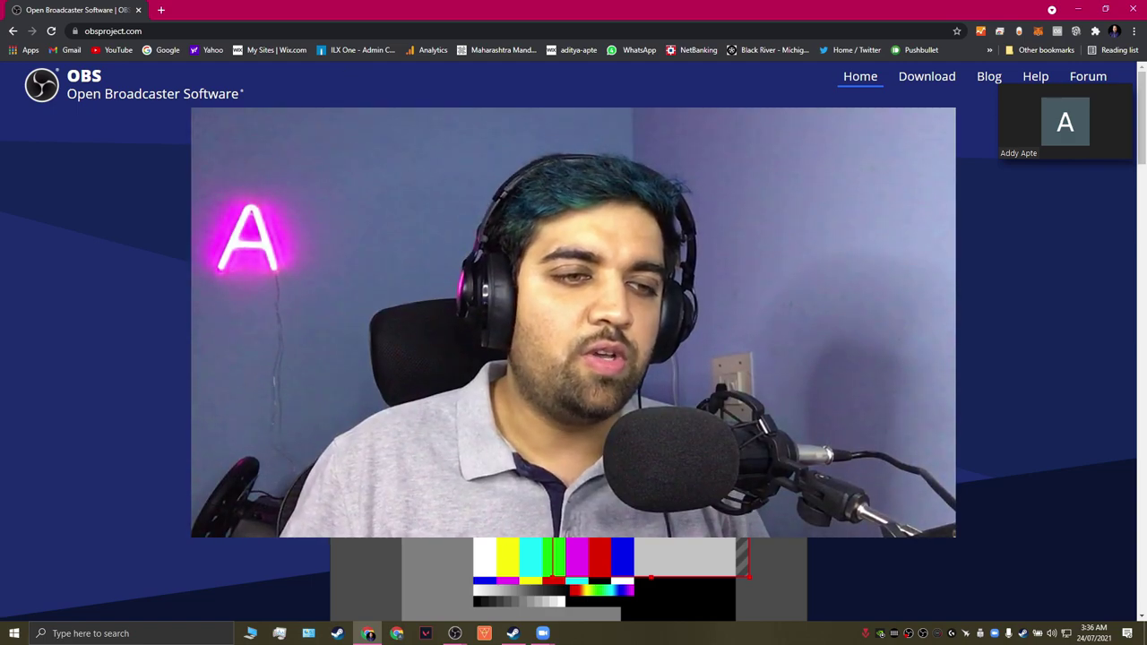
{"action": "mouse_move", "coordinate": [455, 633]}
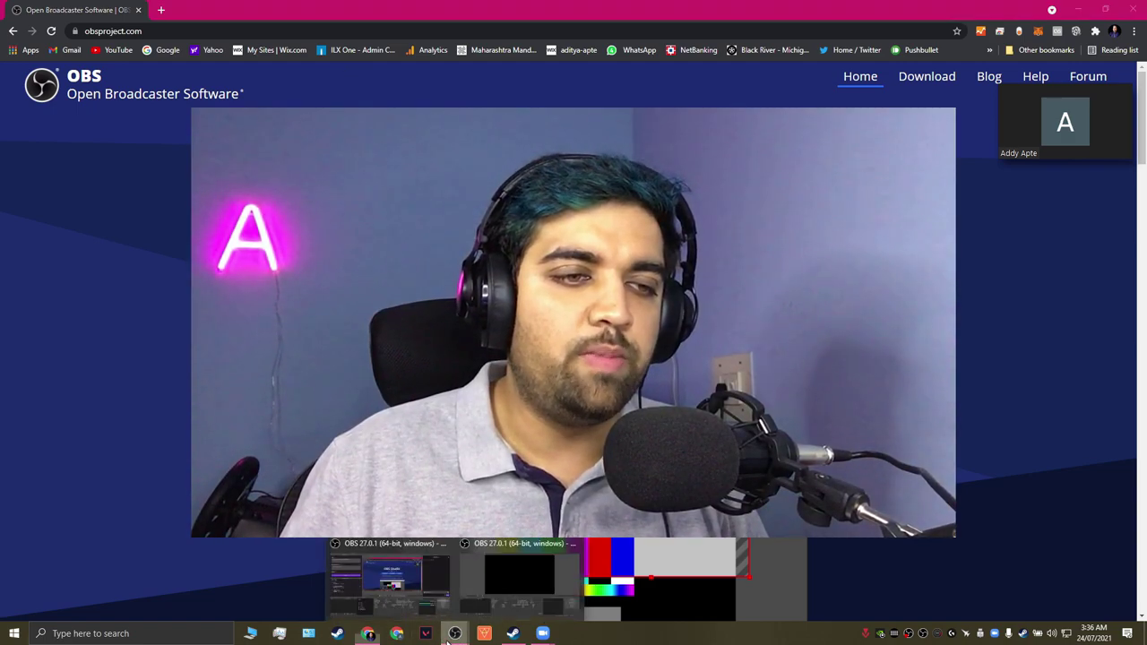
Step: Start meeting video with the Lenovo FHD Webcam as the camera
{"action": "left_click", "coordinate": [492, 579]}
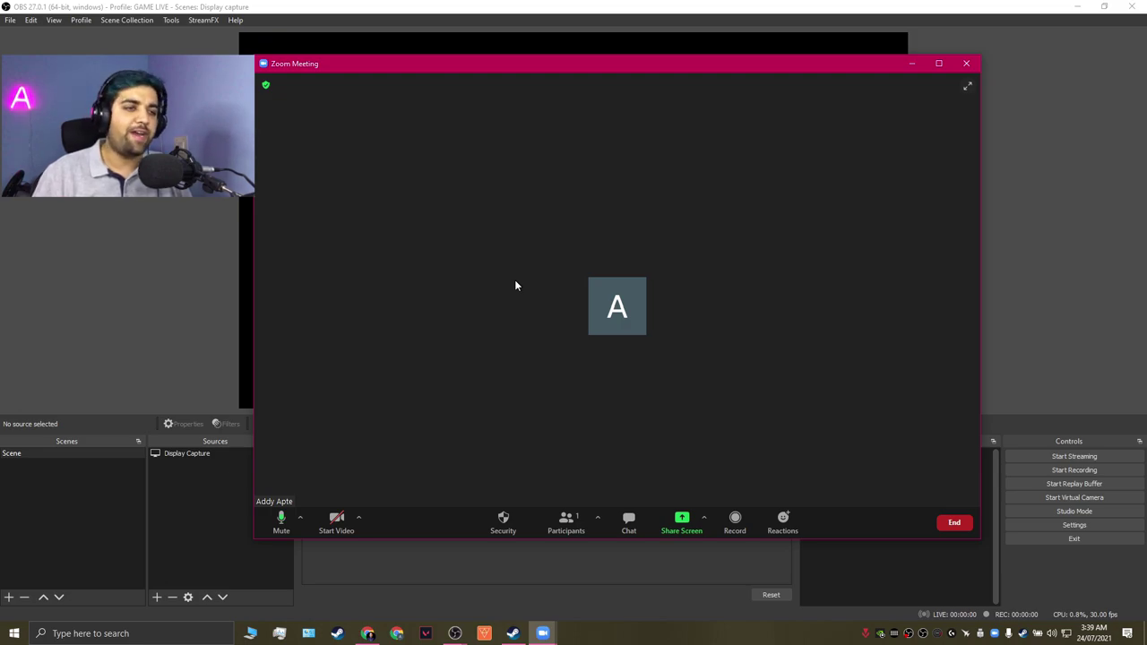
{"action": "left_click", "coordinate": [358, 518]}
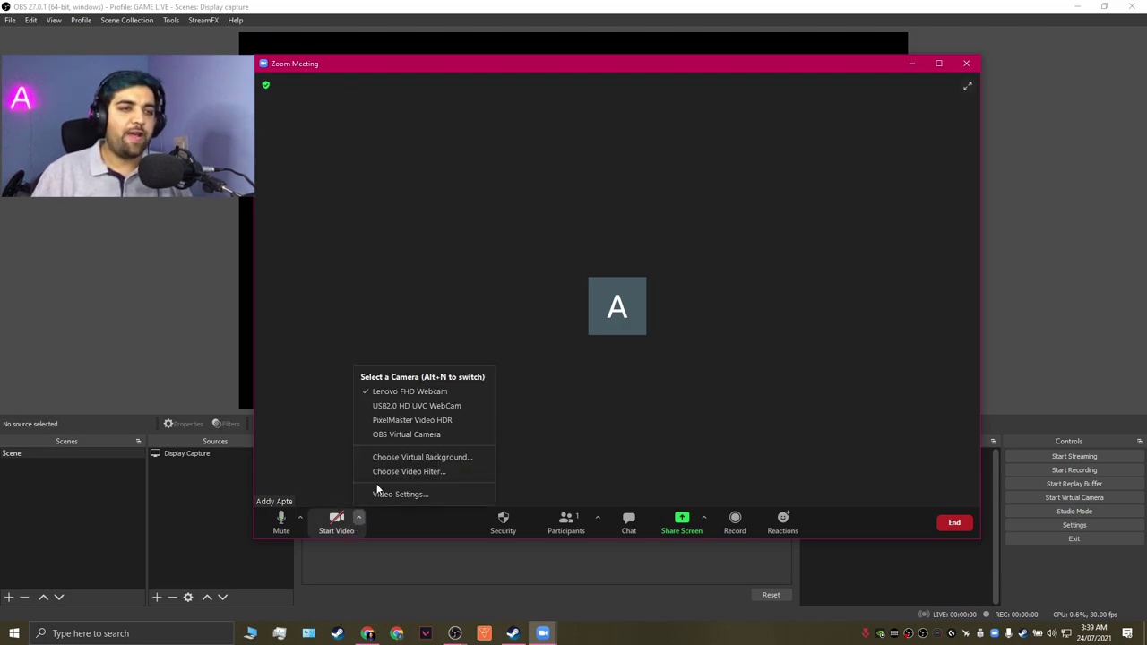
{"action": "left_click", "coordinate": [385, 400]}
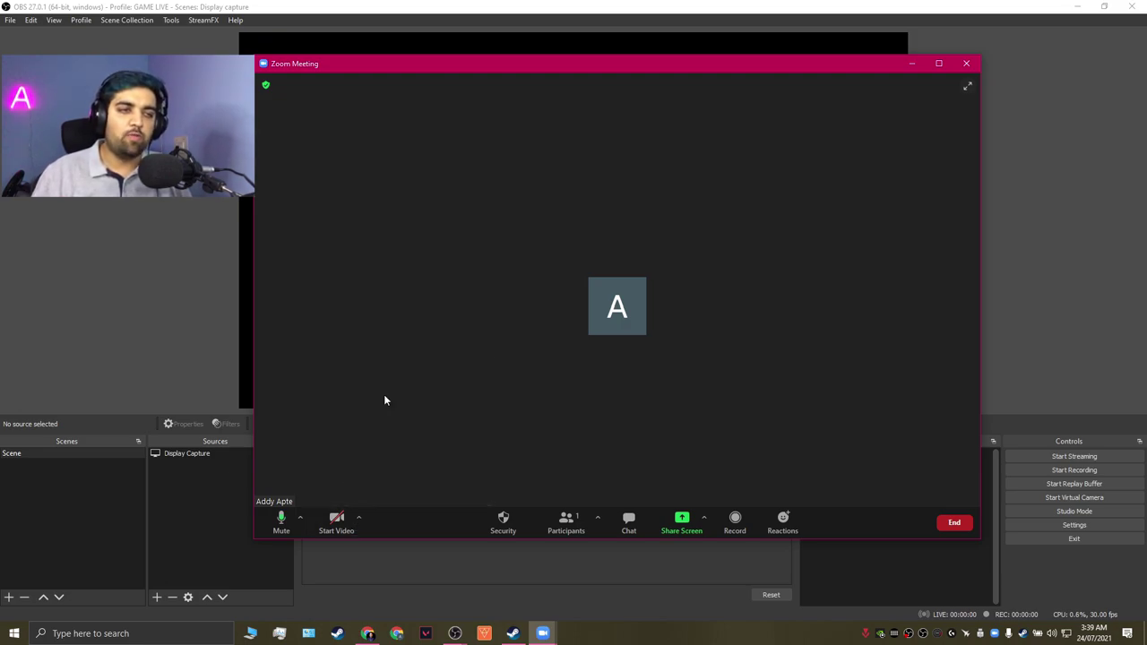
{"action": "left_click", "coordinate": [336, 518]}
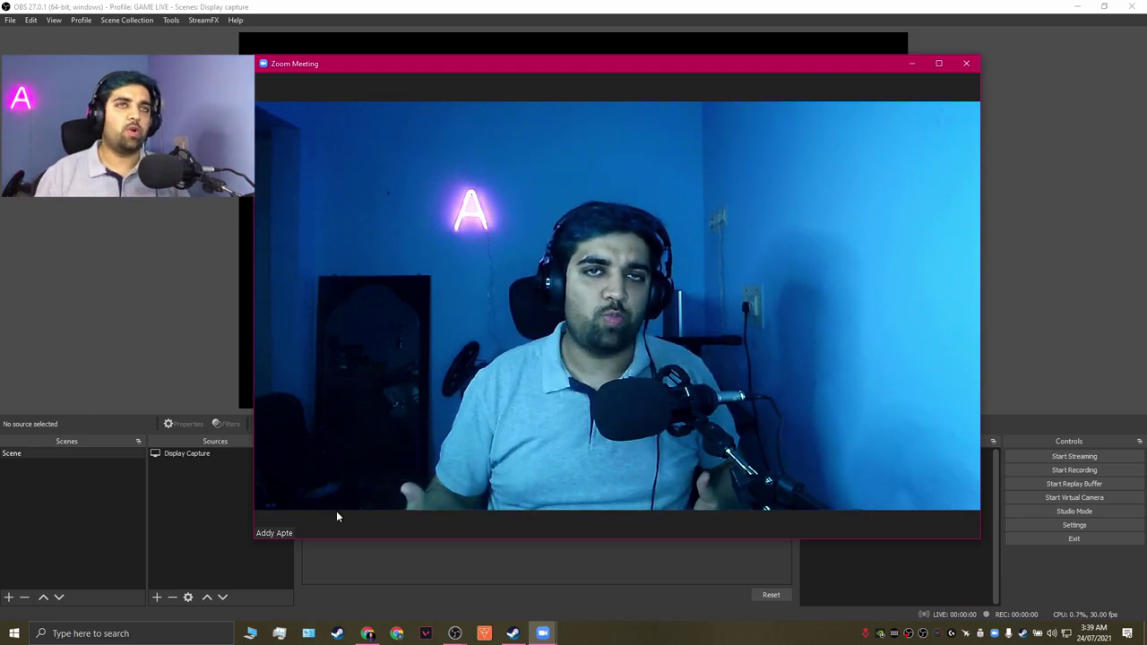
Step: Stop the meeting video and minimize Zoom to a floating thumbnail
{"action": "mouse_move", "coordinate": [338, 521]}
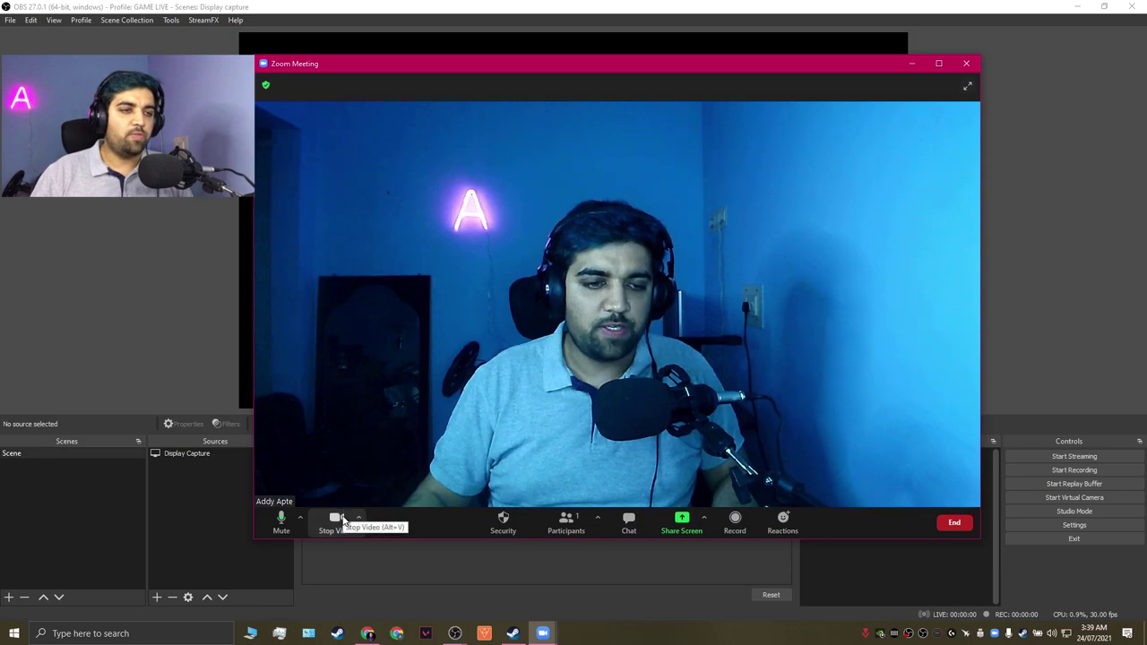
{"action": "left_click", "coordinate": [337, 520]}
{"action": "left_click", "coordinate": [909, 64]}
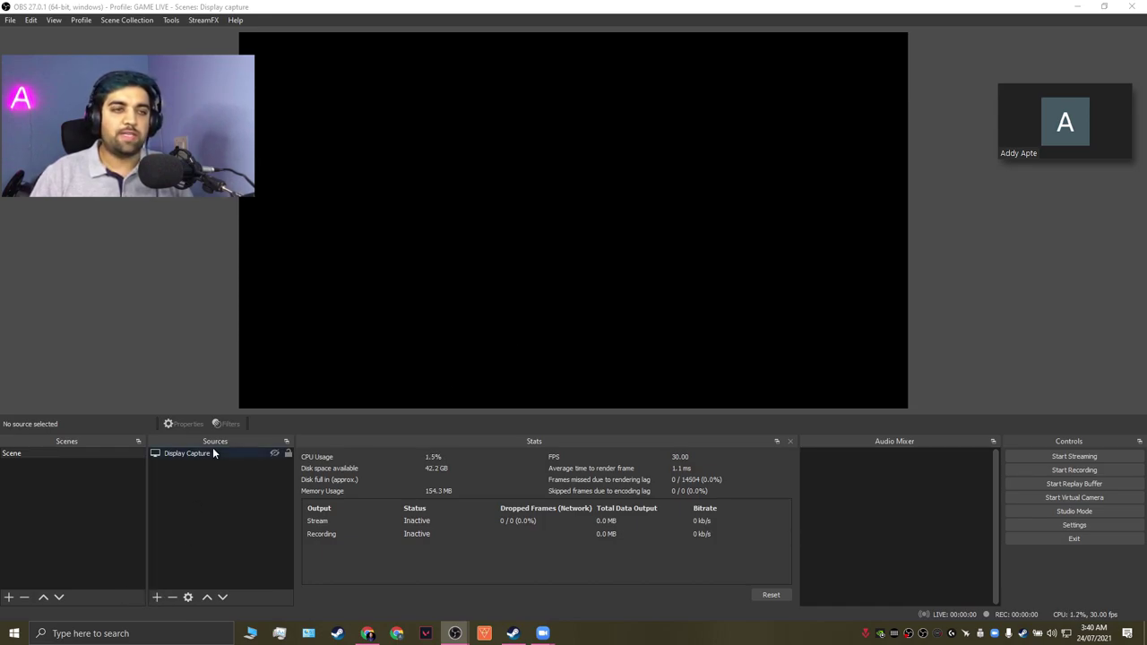
Step: Create a new Video Capture Device source in the OBS scene
{"action": "left_click", "coordinate": [157, 597]}
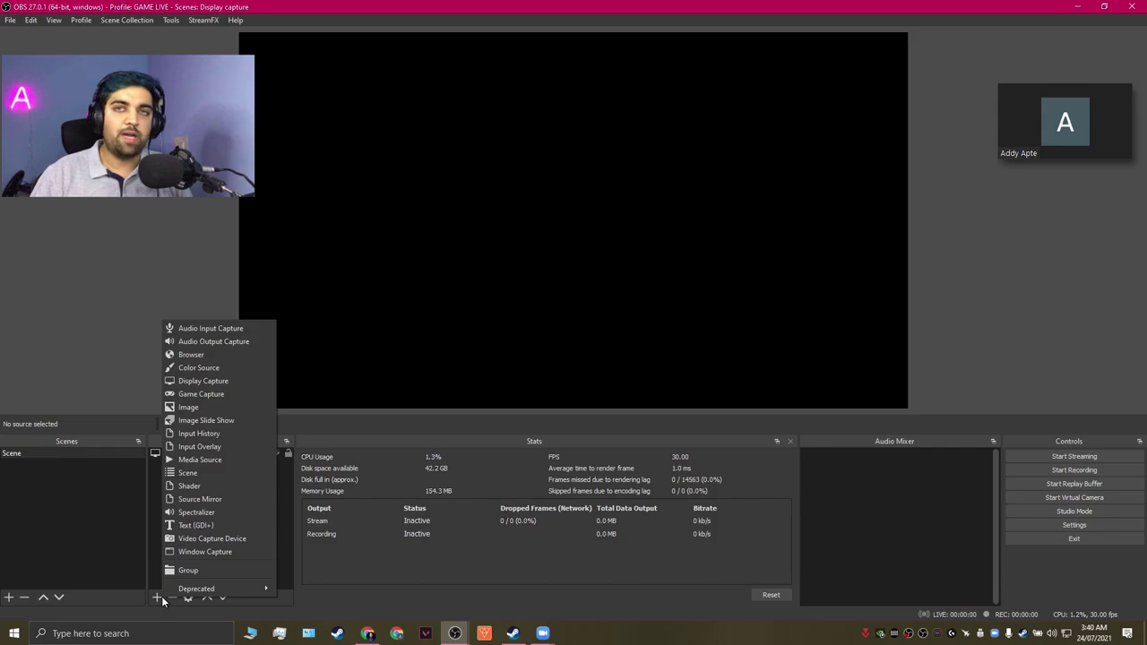
{"action": "left_click", "coordinate": [210, 538]}
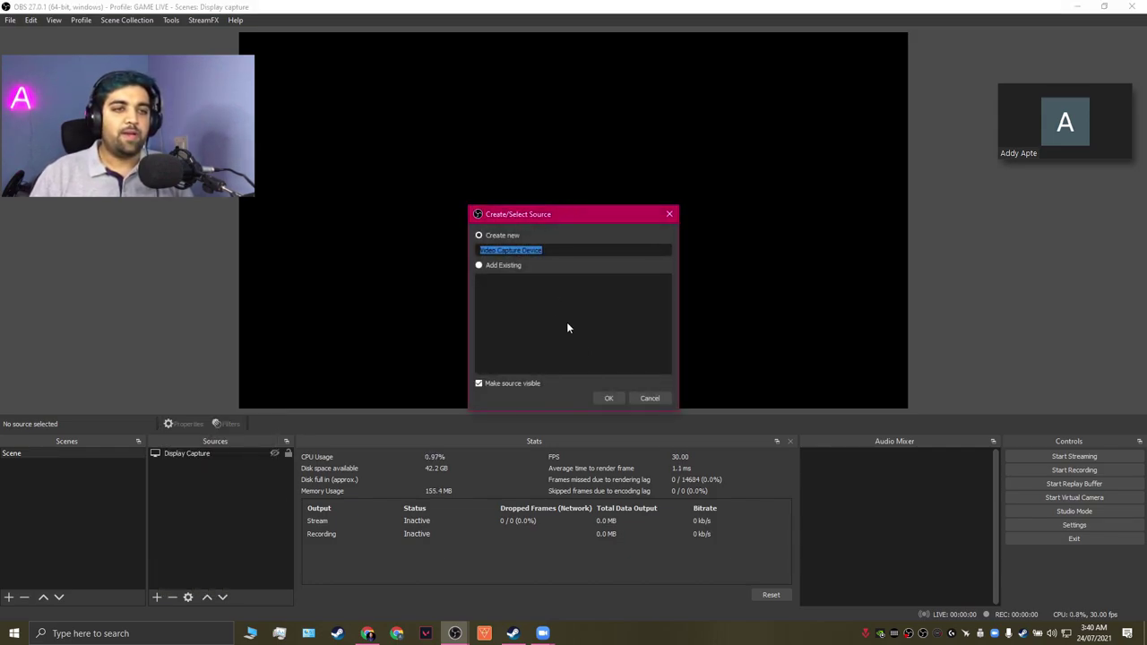
{"action": "left_click", "coordinate": [609, 398]}
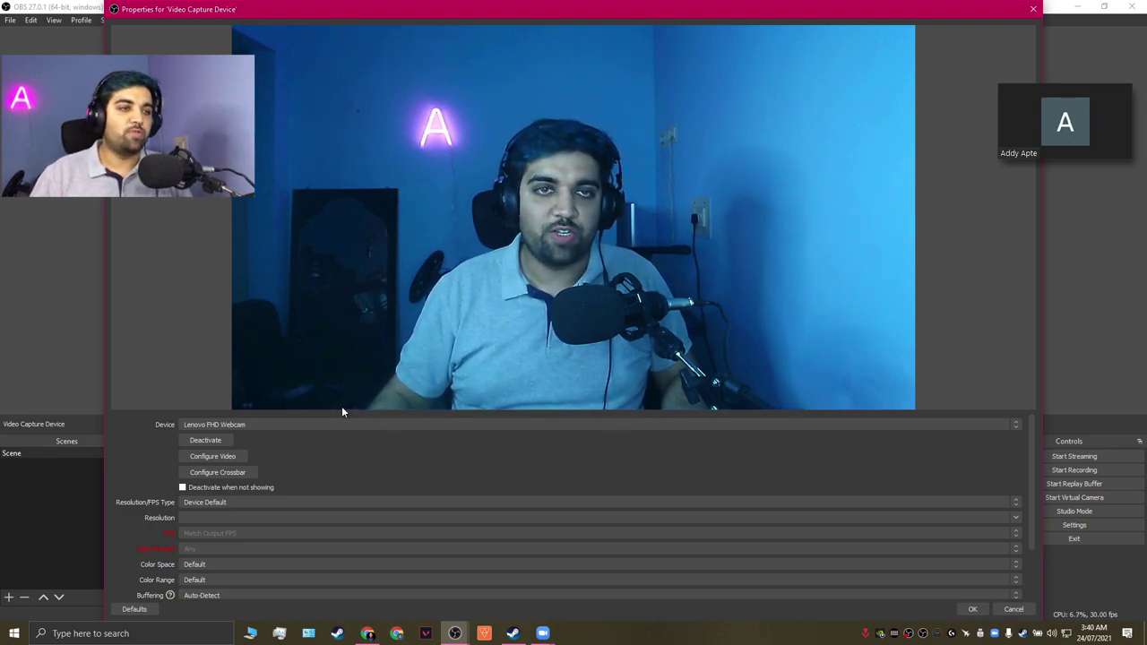
Step: Set the webcam source to Custom resolution 1920x1080 with Highest FPS
{"action": "left_click", "coordinate": [246, 505]}
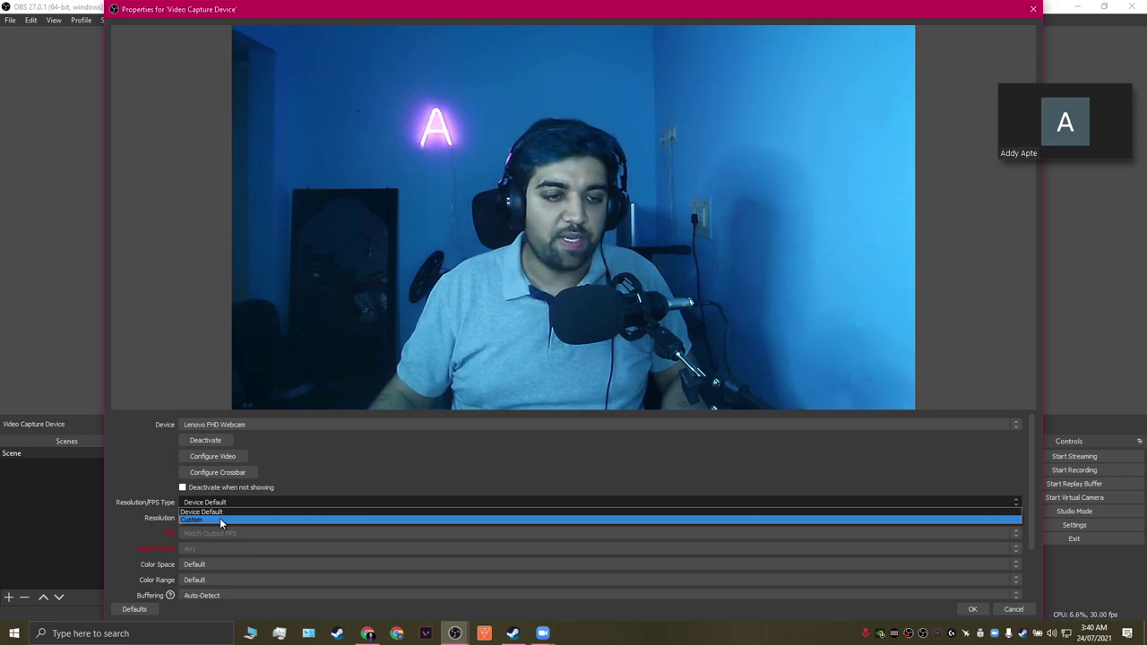
{"action": "left_click", "coordinate": [219, 518]}
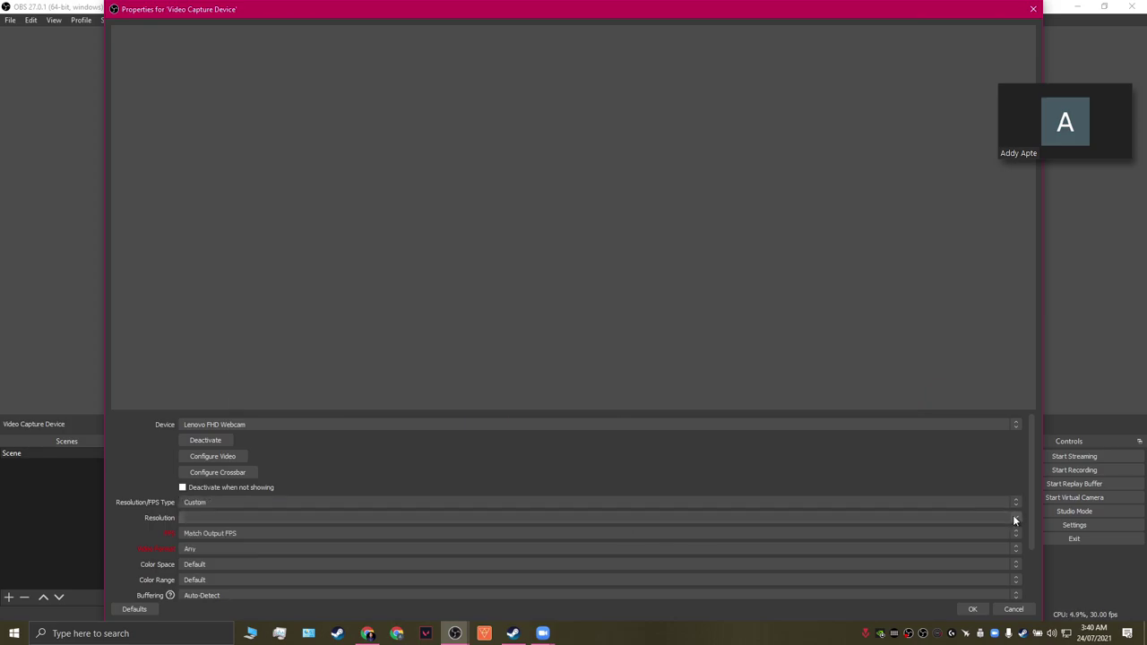
{"action": "left_click", "coordinate": [1015, 520]}
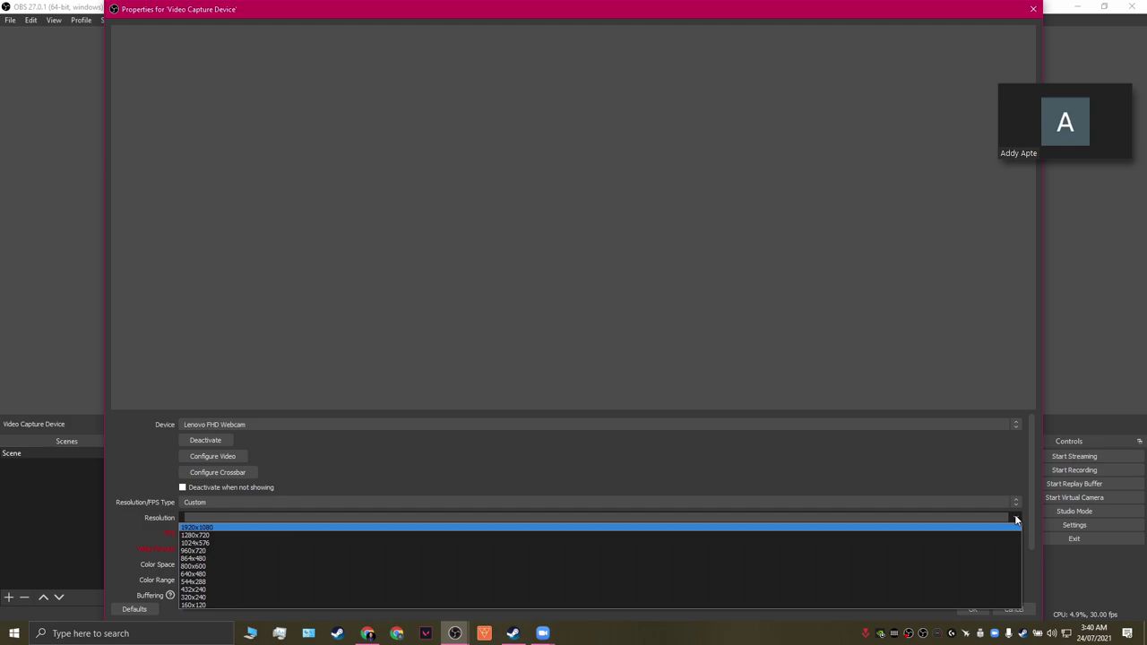
{"action": "left_click", "coordinate": [220, 528]}
{"action": "left_click", "coordinate": [223, 534]}
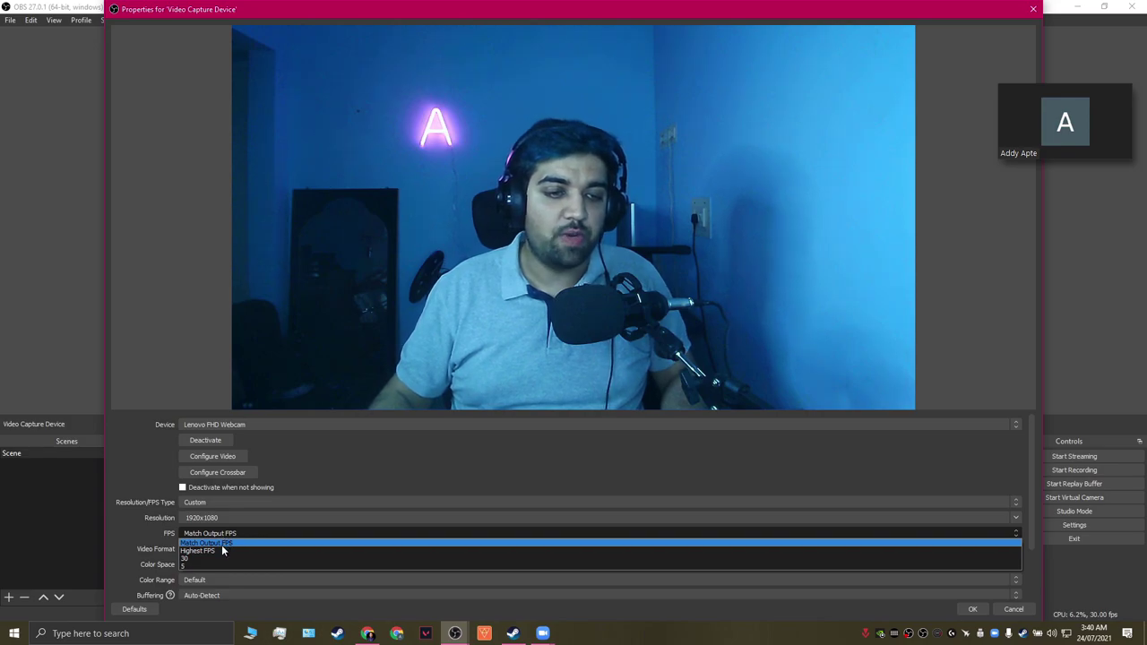
{"action": "left_click", "coordinate": [218, 548]}
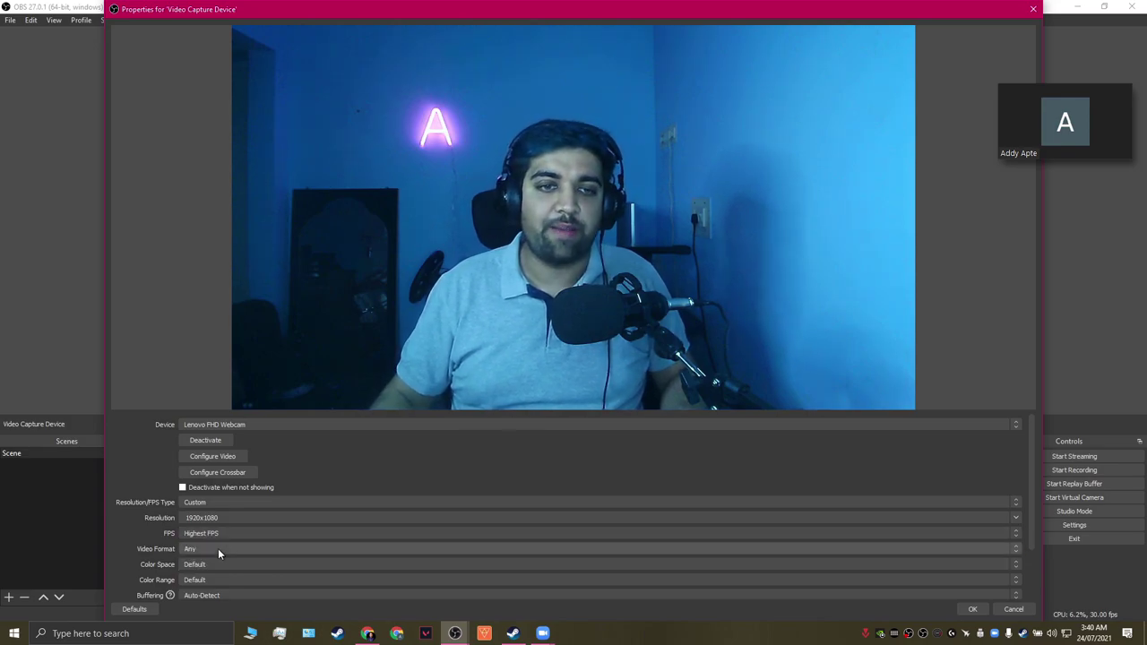
Step: Check the webcam's Configure Video adjustments, then confirm the source properties
{"action": "left_click", "coordinate": [213, 456]}
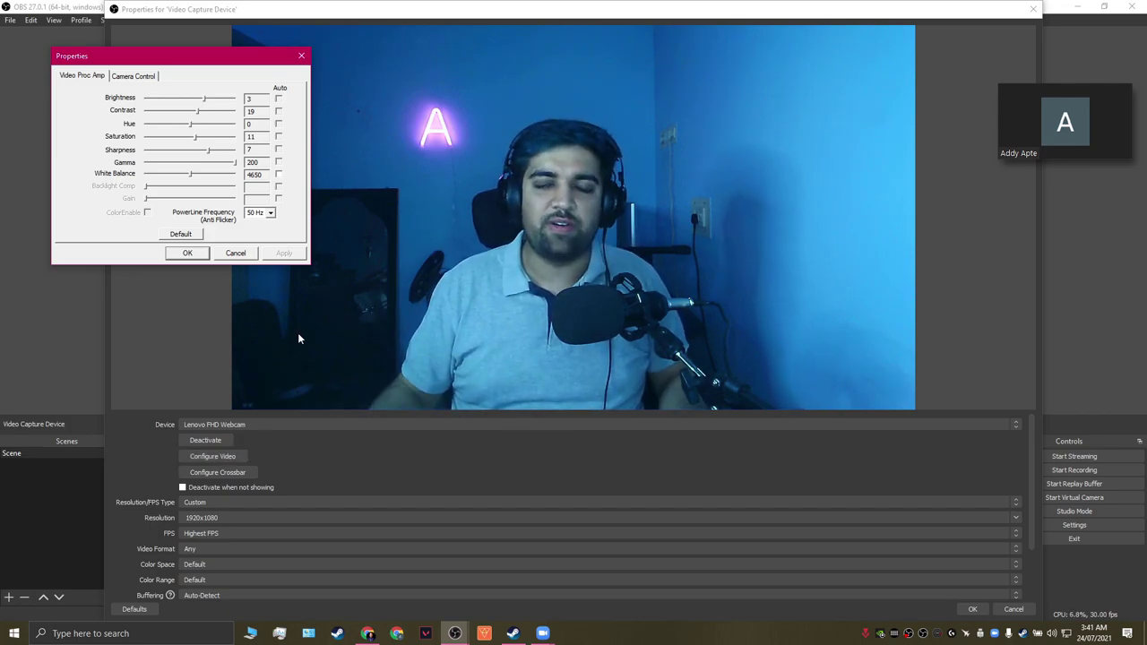
{"action": "left_click", "coordinate": [188, 253]}
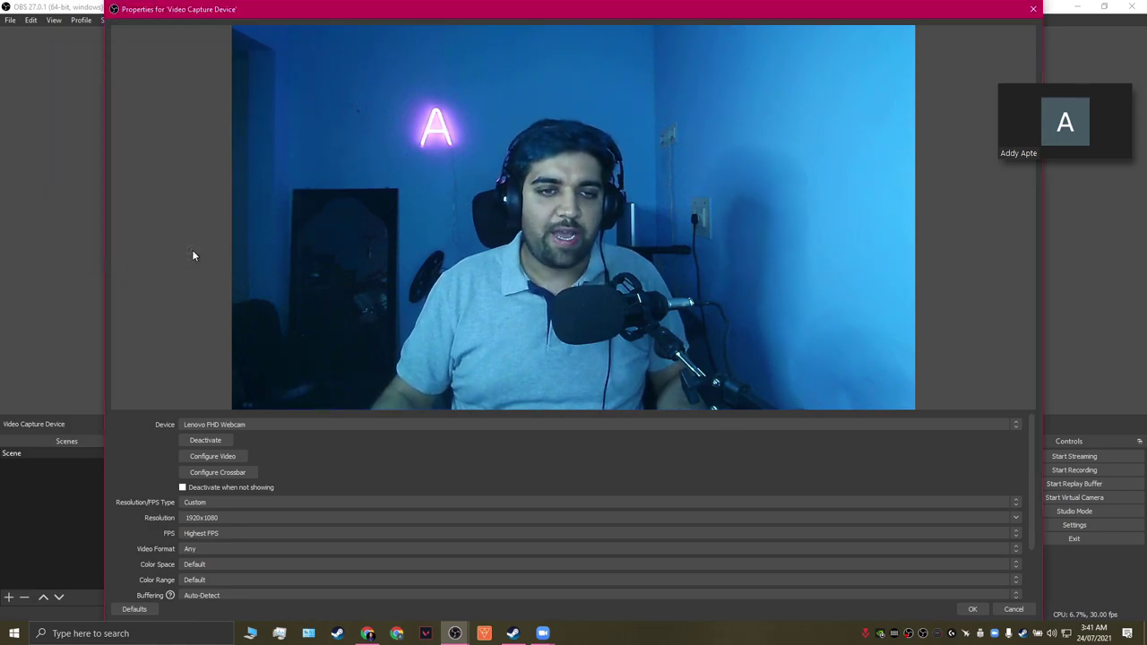
{"action": "left_click", "coordinate": [972, 609]}
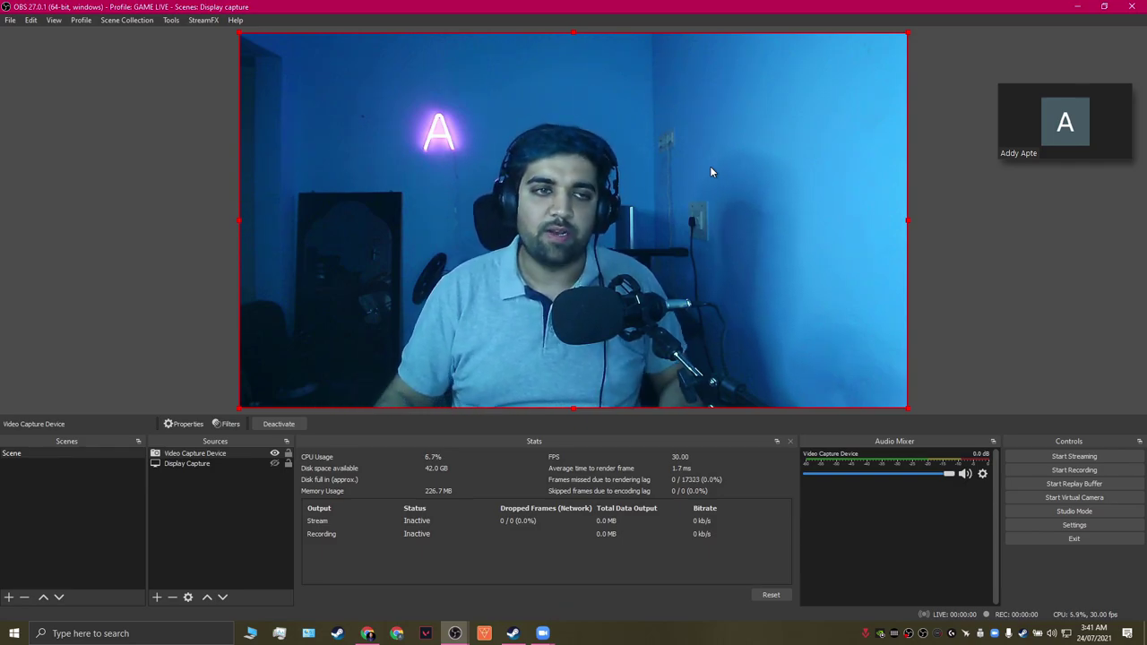
Step: Set Base (Canvas) and Output (Scaled) resolution to 1280x720 in Video settings and save
{"action": "left_click", "coordinate": [1066, 526]}
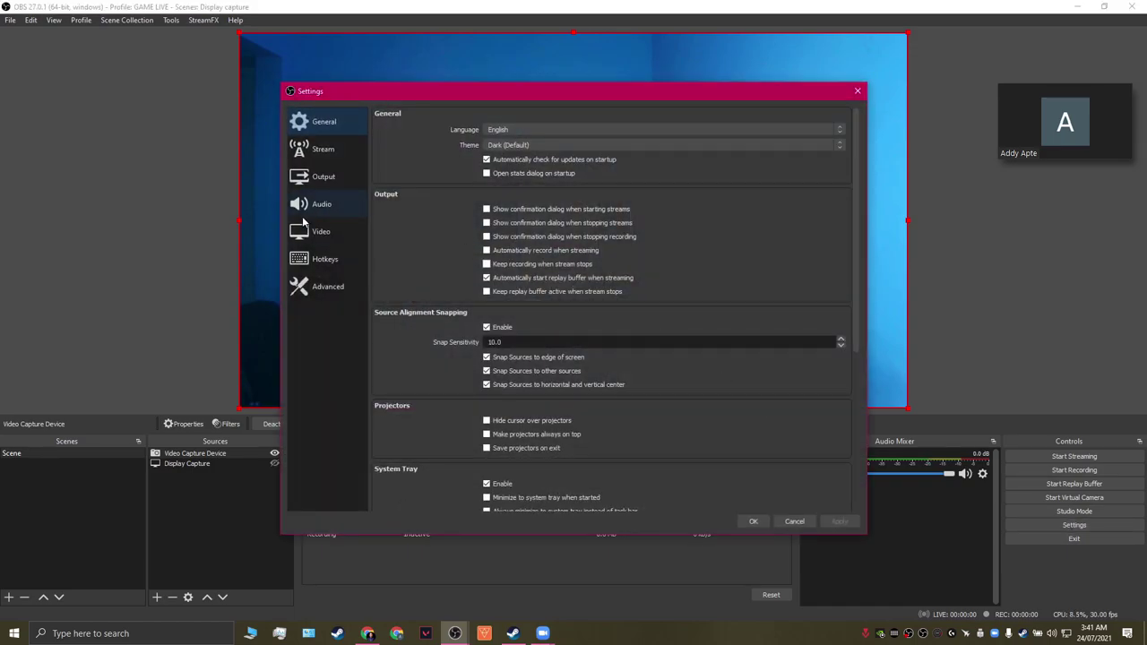
{"action": "left_click", "coordinate": [308, 234]}
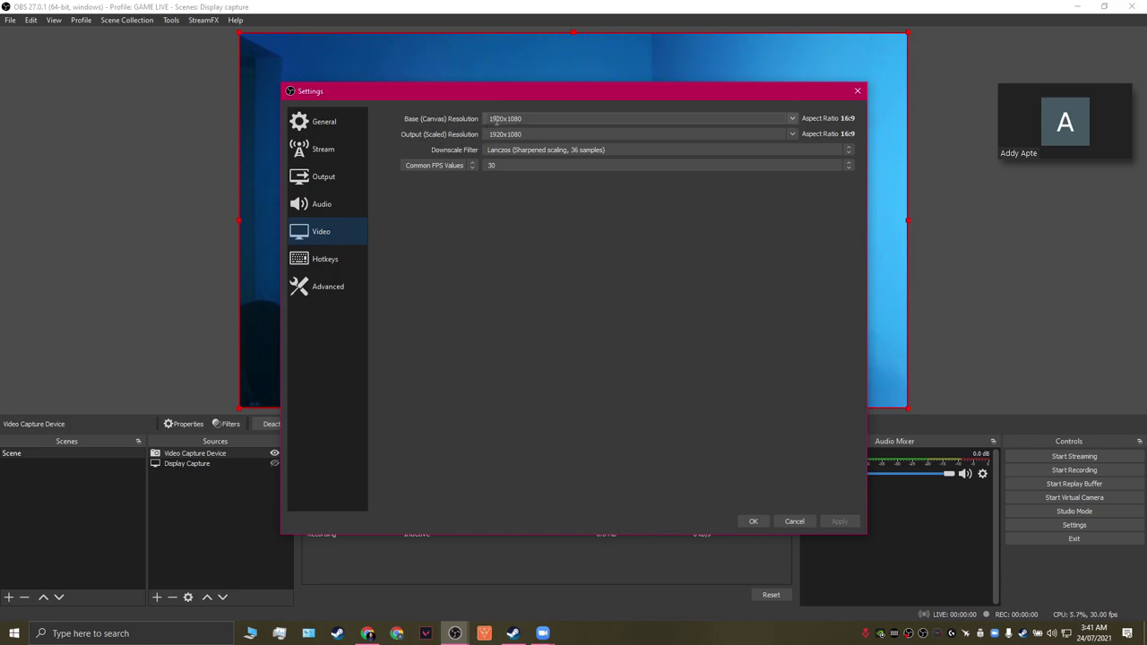
{"action": "left_click", "coordinate": [534, 121]}
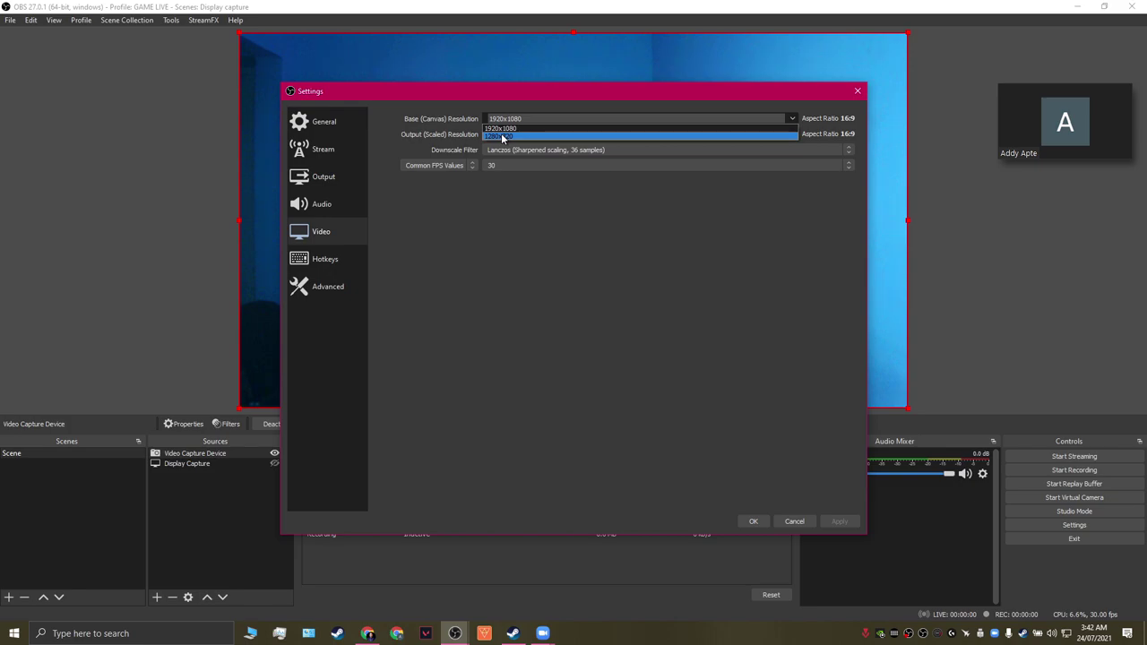
{"action": "left_click", "coordinate": [507, 136]}
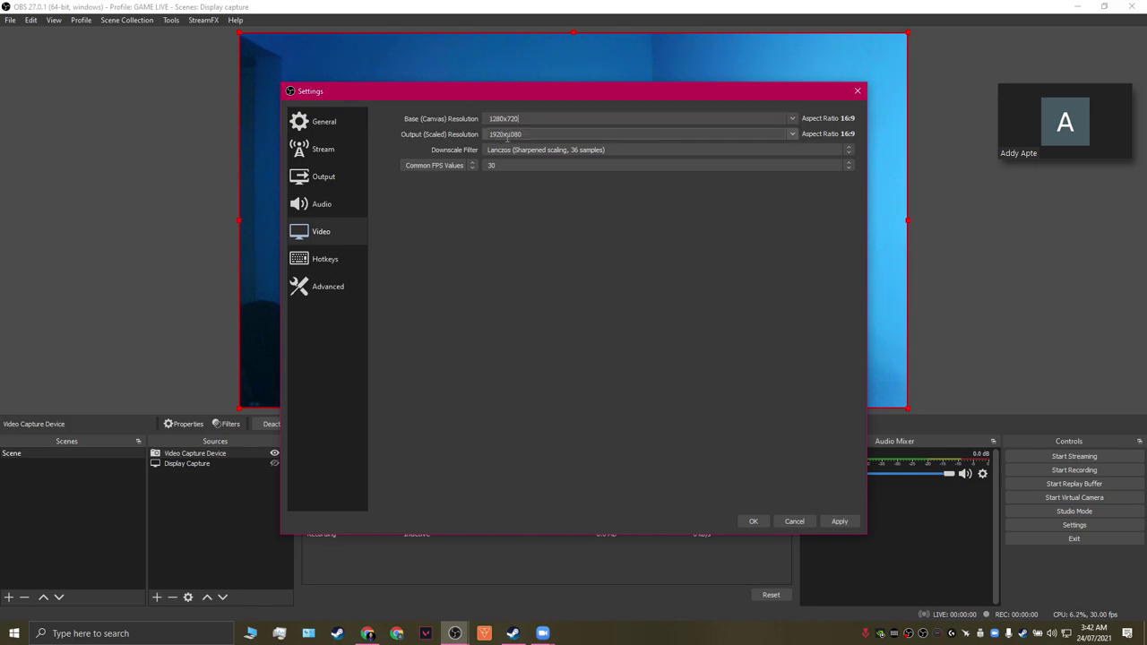
{"action": "left_click", "coordinate": [794, 134]}
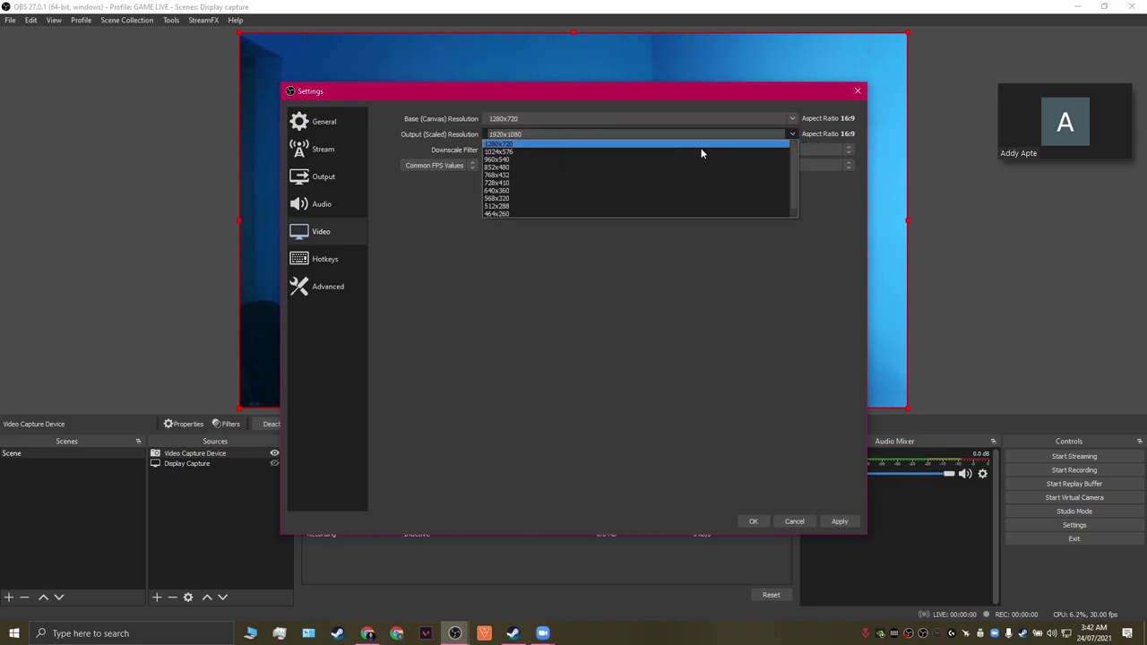
{"action": "left_click", "coordinate": [571, 145]}
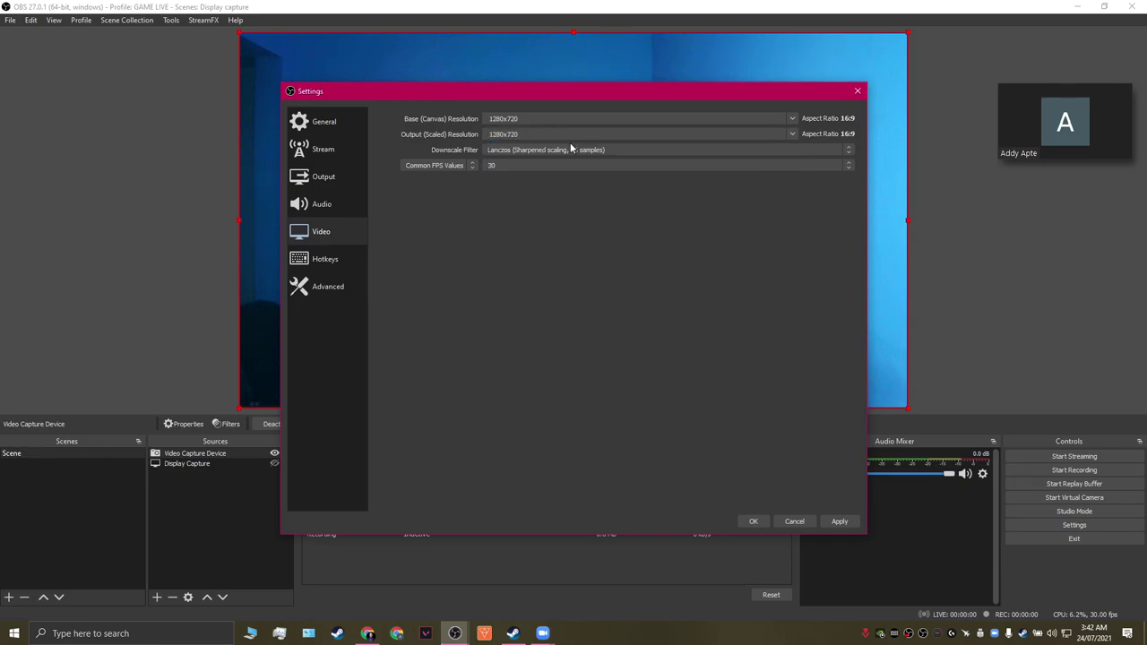
{"action": "left_click", "coordinate": [837, 521]}
{"action": "left_click", "coordinate": [753, 519]}
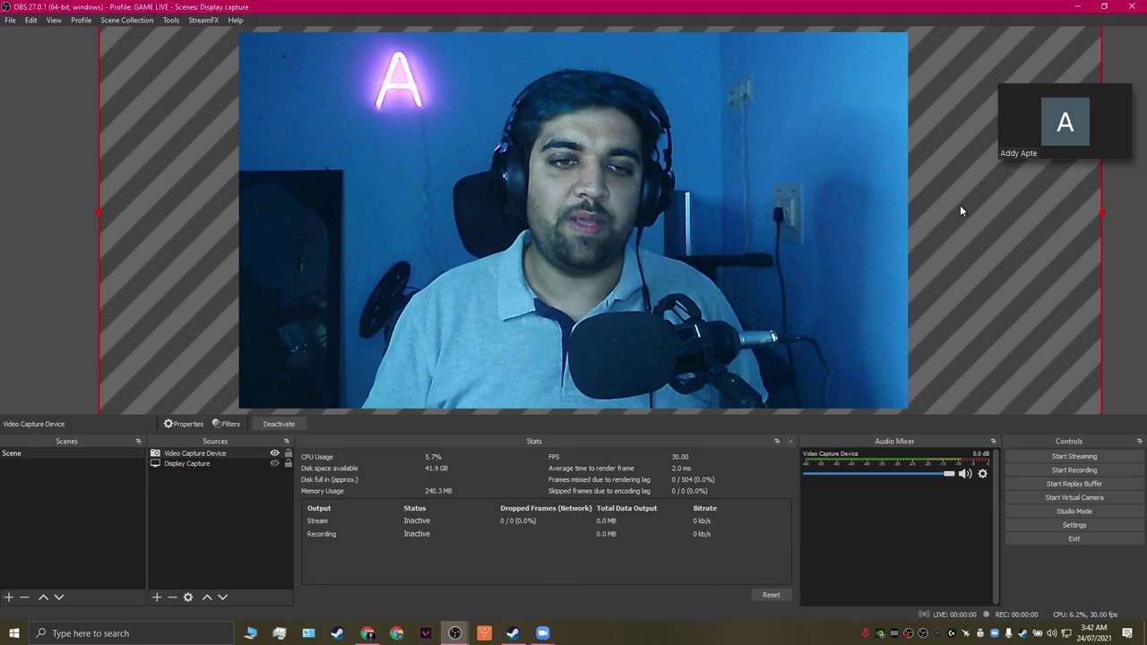
Step: Resize the webcam source so it fills the whole canvas
{"action": "left_click_drag", "start_coordinate": [809, 204], "coordinate": [787, 194]}
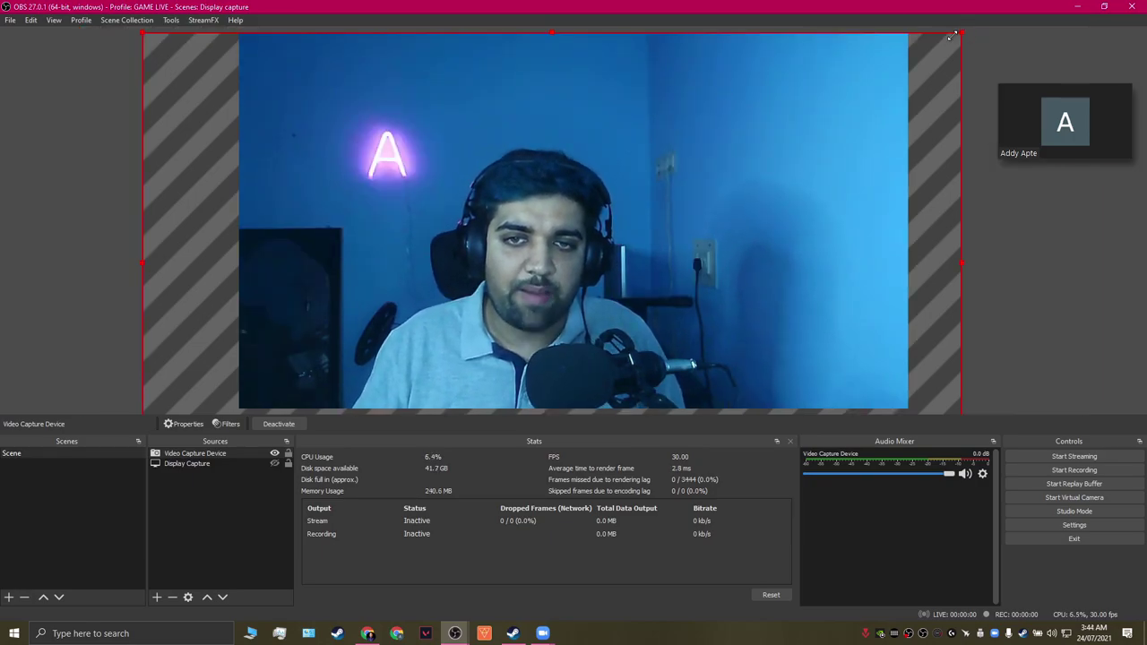
{"action": "left_click_drag", "start_coordinate": [952, 34], "coordinate": [694, 179]}
{"action": "left_click_drag", "start_coordinate": [568, 235], "coordinate": [654, 107]}
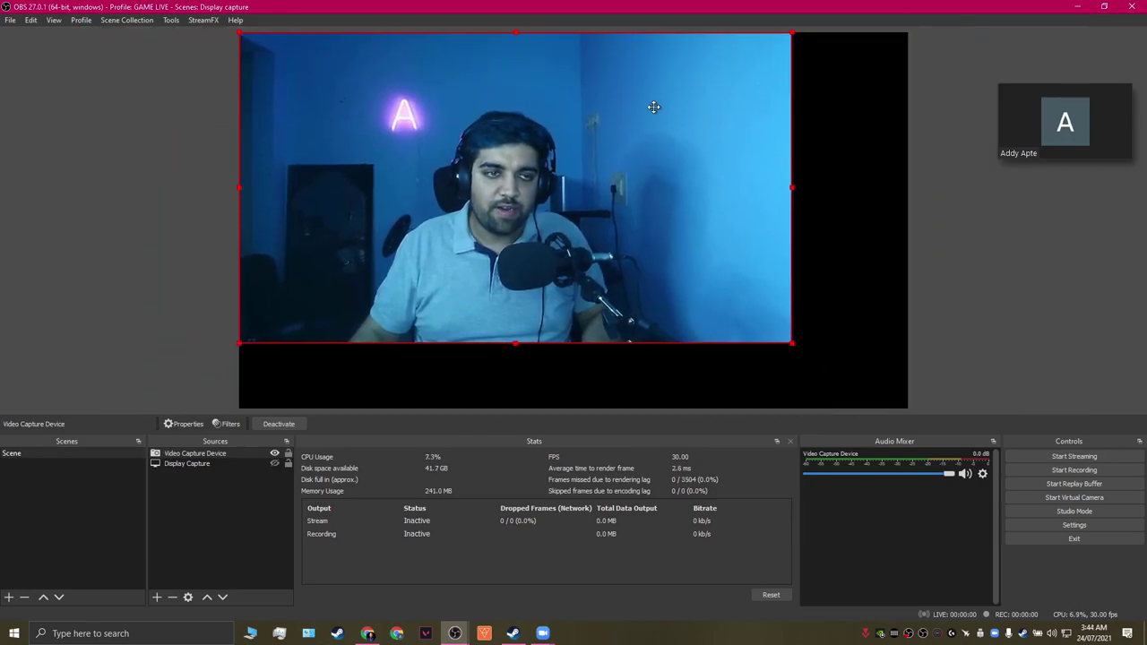
{"action": "left_click_drag", "start_coordinate": [788, 348], "coordinate": [905, 405]}
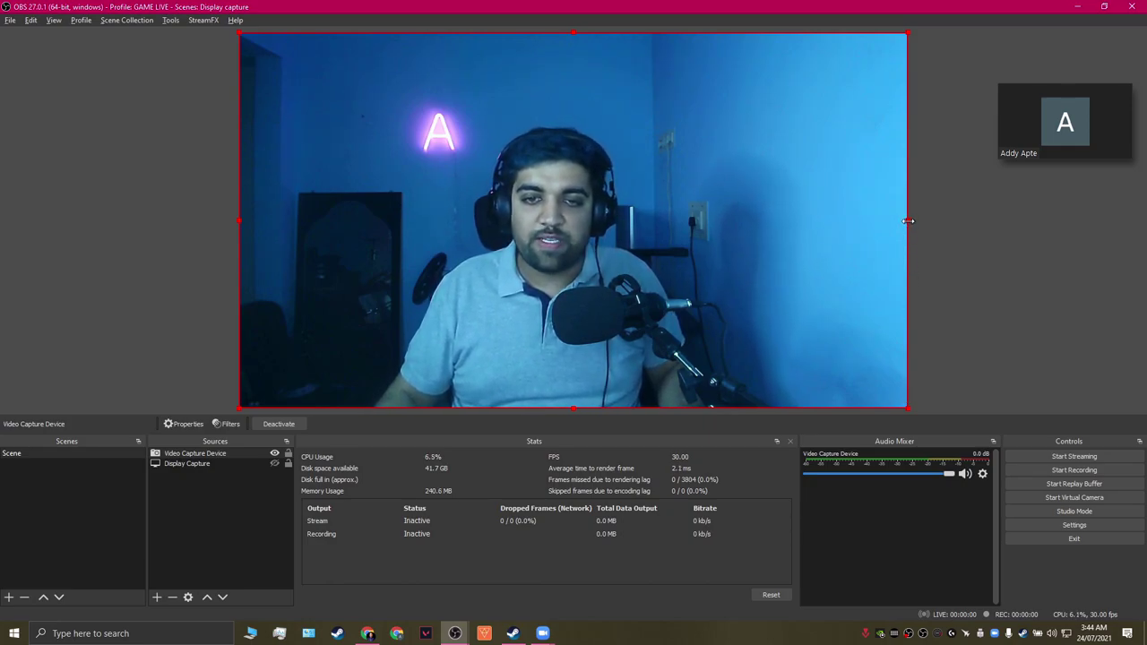
Step: Crop the webcam's right, top, left and bottom edges, then move it top-left
{"action": "left_click_drag", "start_coordinate": [908, 220], "coordinate": [730, 226]}
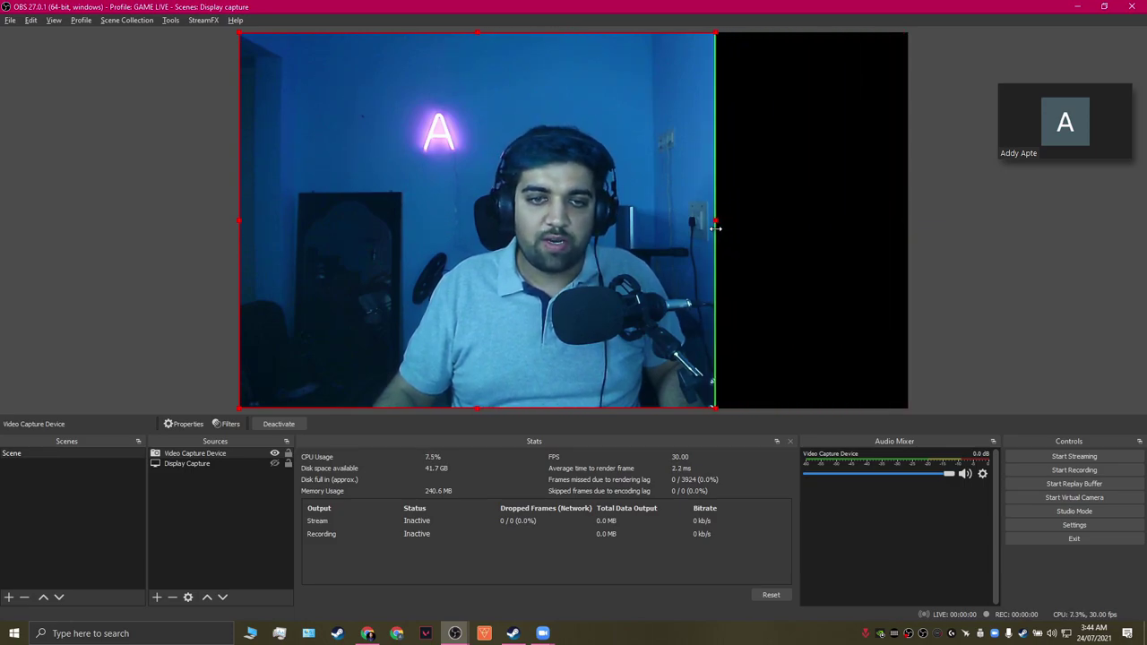
{"action": "left_click_drag", "start_coordinate": [716, 228], "coordinate": [692, 228]}
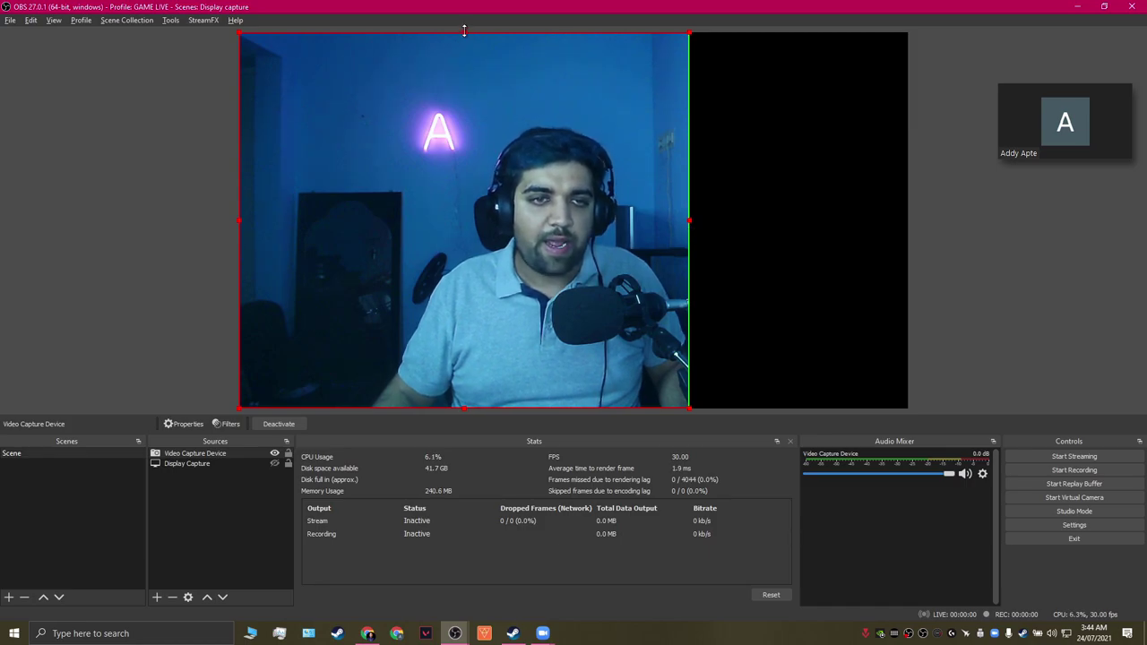
{"action": "left_click_drag", "start_coordinate": [464, 31], "coordinate": [464, 97]}
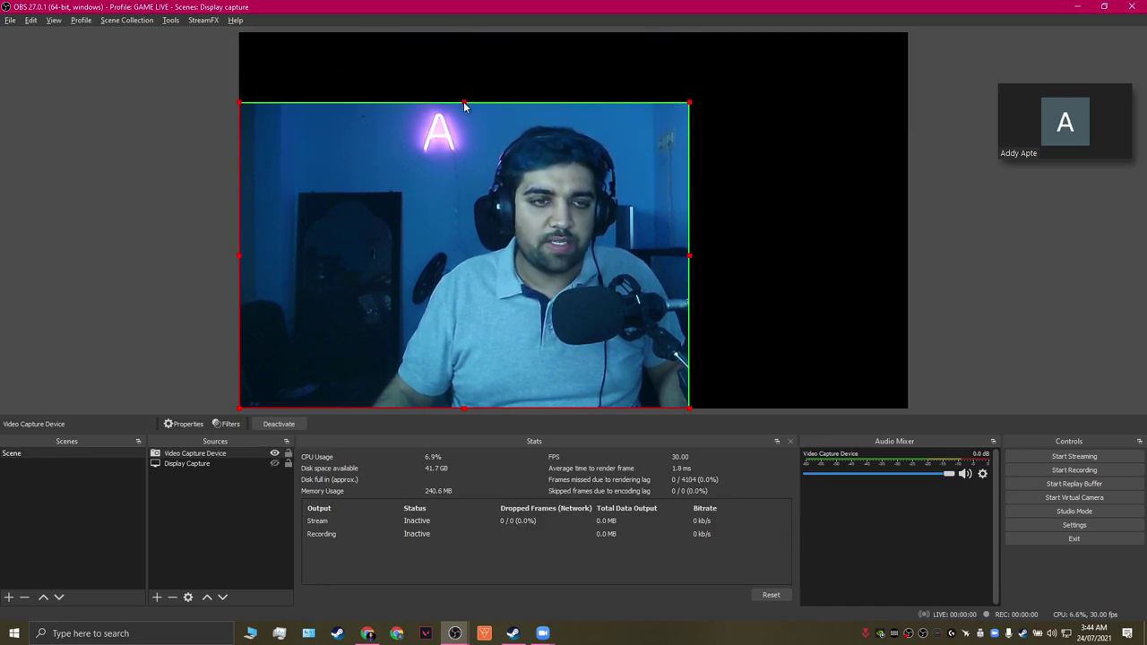
{"action": "left_click_drag", "start_coordinate": [240, 255], "coordinate": [394, 256]}
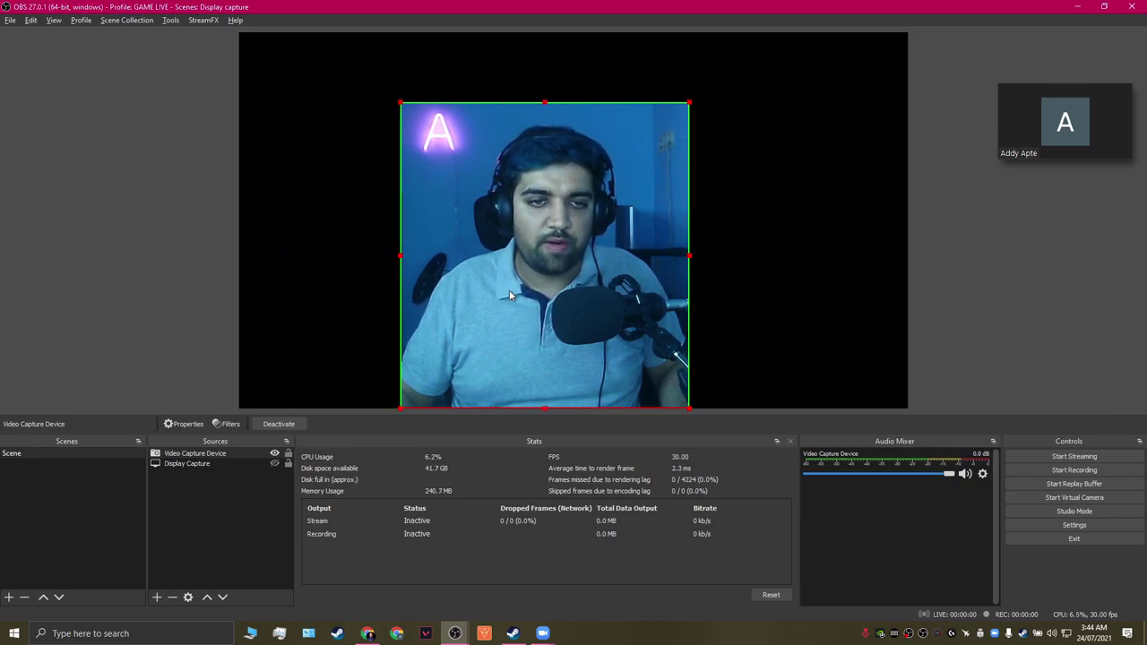
{"action": "left_click_drag", "start_coordinate": [543, 408], "coordinate": [549, 309]}
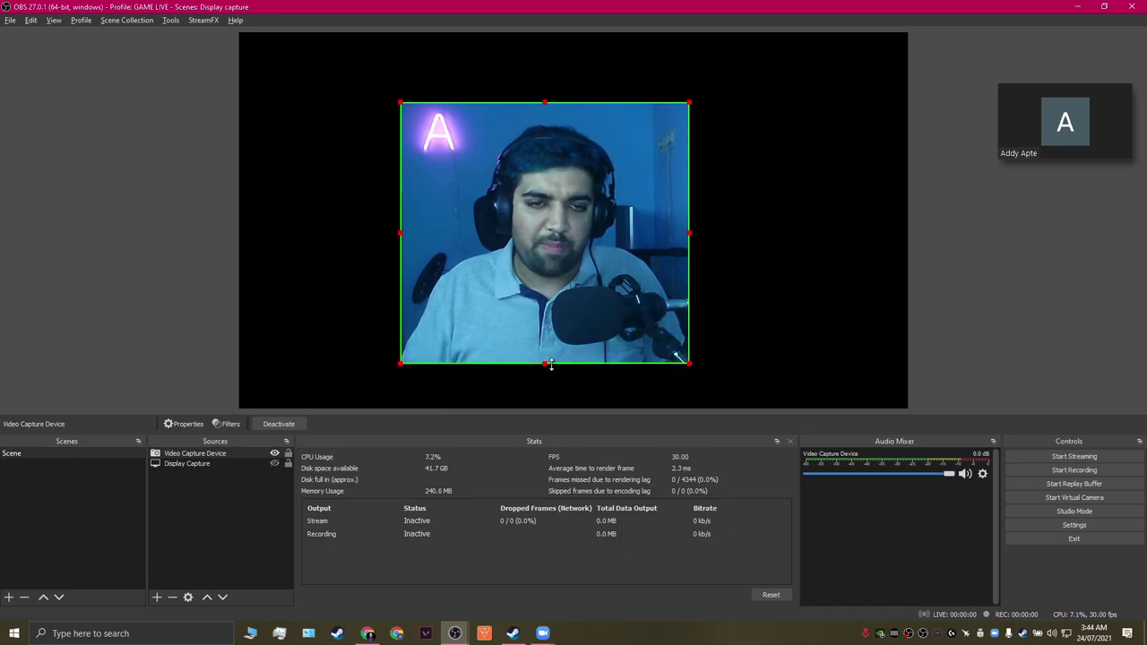
{"action": "left_click_drag", "start_coordinate": [563, 256], "coordinate": [406, 191]}
Step: Fit the cropped webcam source to the canvas with Transform > Fit to screen
{"action": "right_click", "coordinate": [399, 165]}
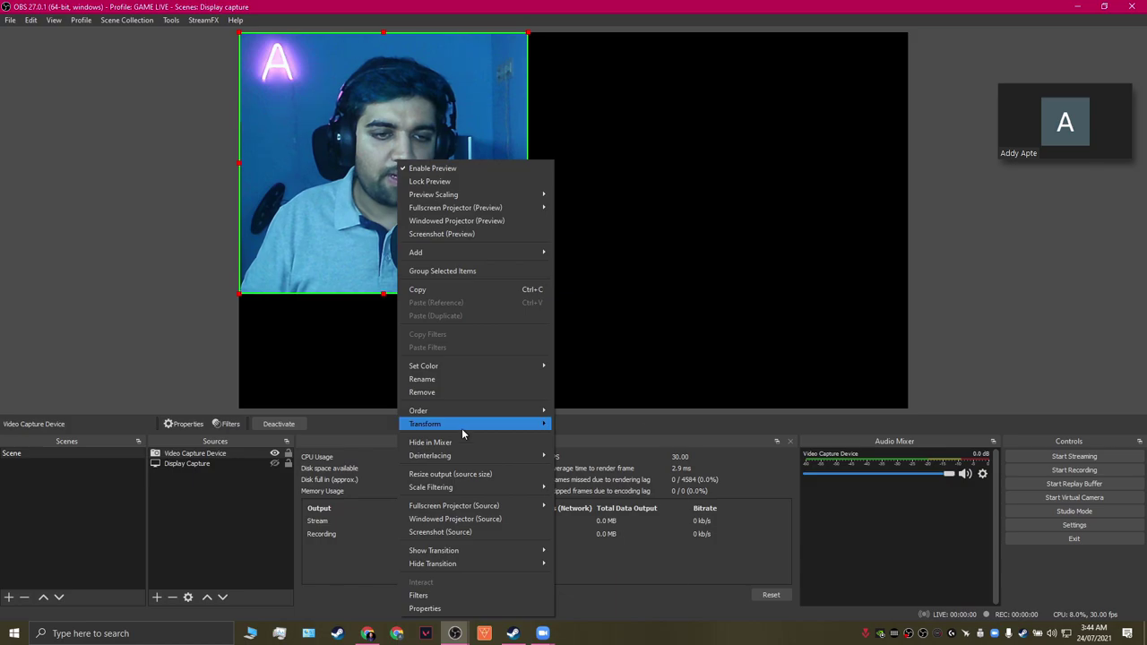
{"action": "mouse_move", "coordinate": [523, 429]}
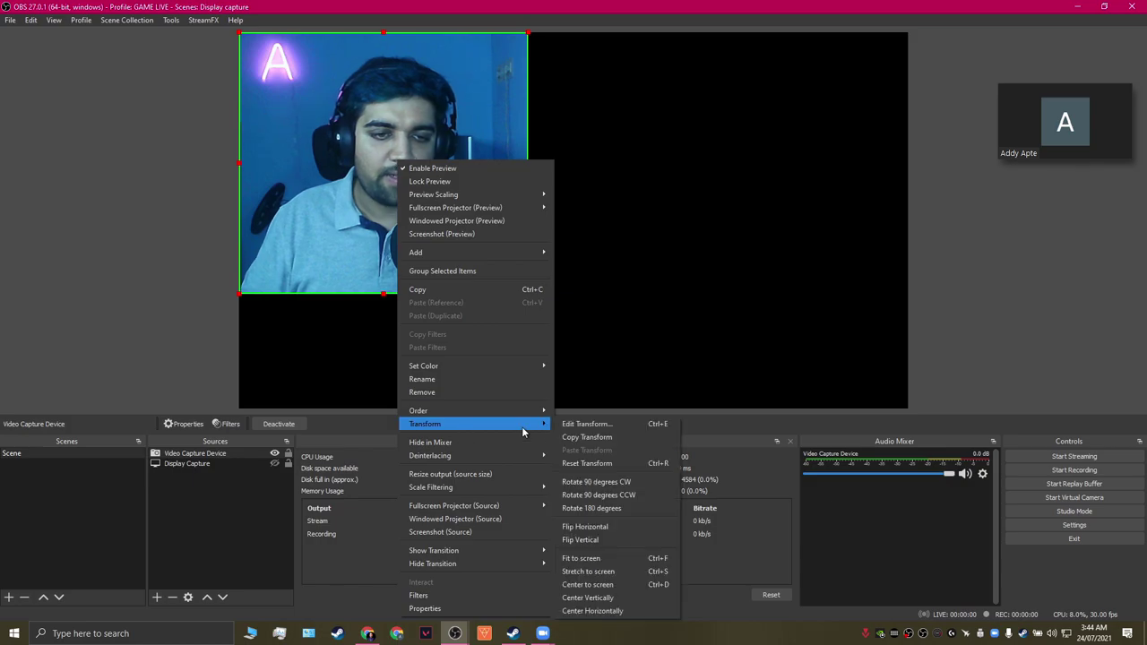
{"action": "left_click", "coordinate": [602, 562]}
{"action": "left_click", "coordinate": [1008, 297]}
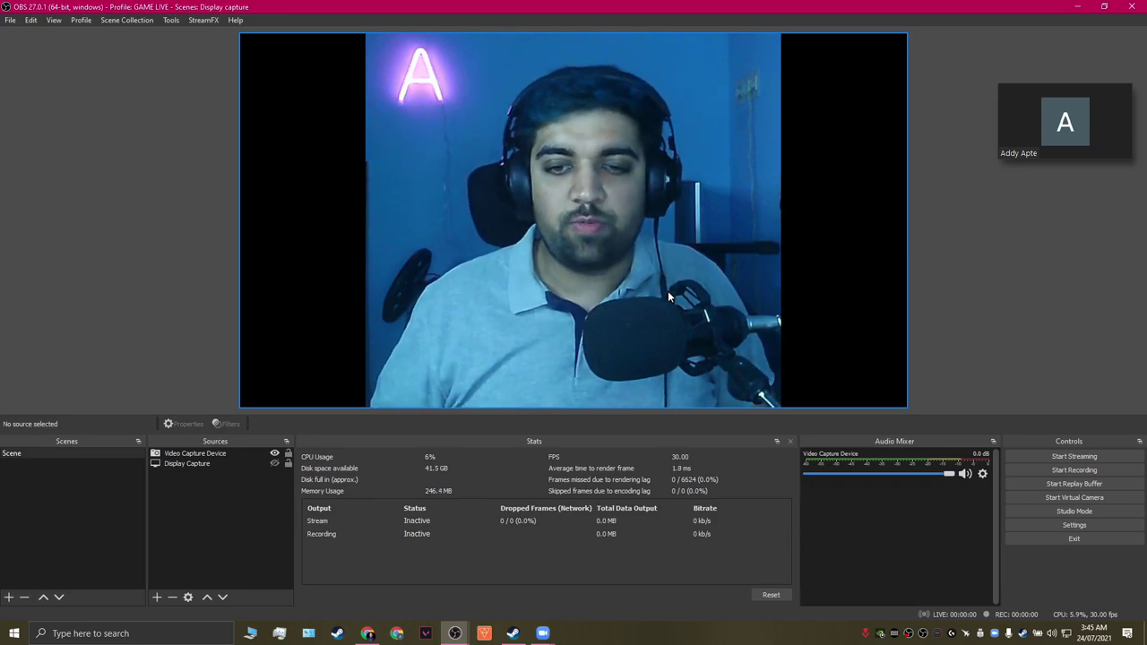
Step: Start the OBS Virtual Camera and restore the full Zoom meeting window
{"action": "left_click", "coordinate": [1062, 497]}
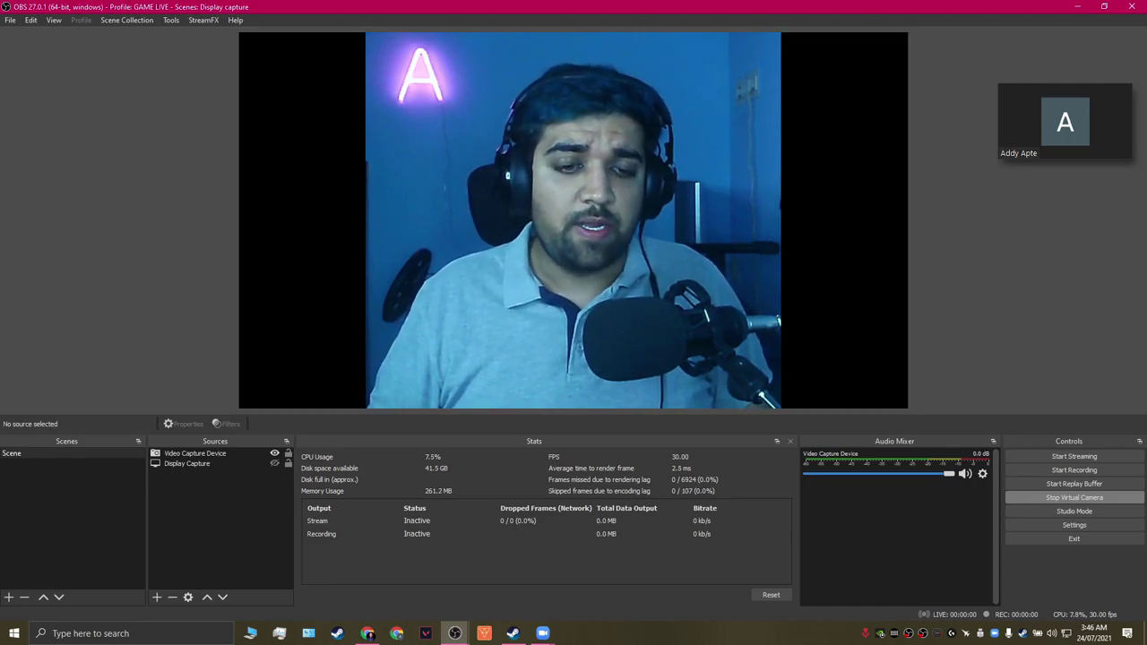
{"action": "mouse_move", "coordinate": [1037, 121]}
{"action": "left_click", "coordinate": [1118, 151]}
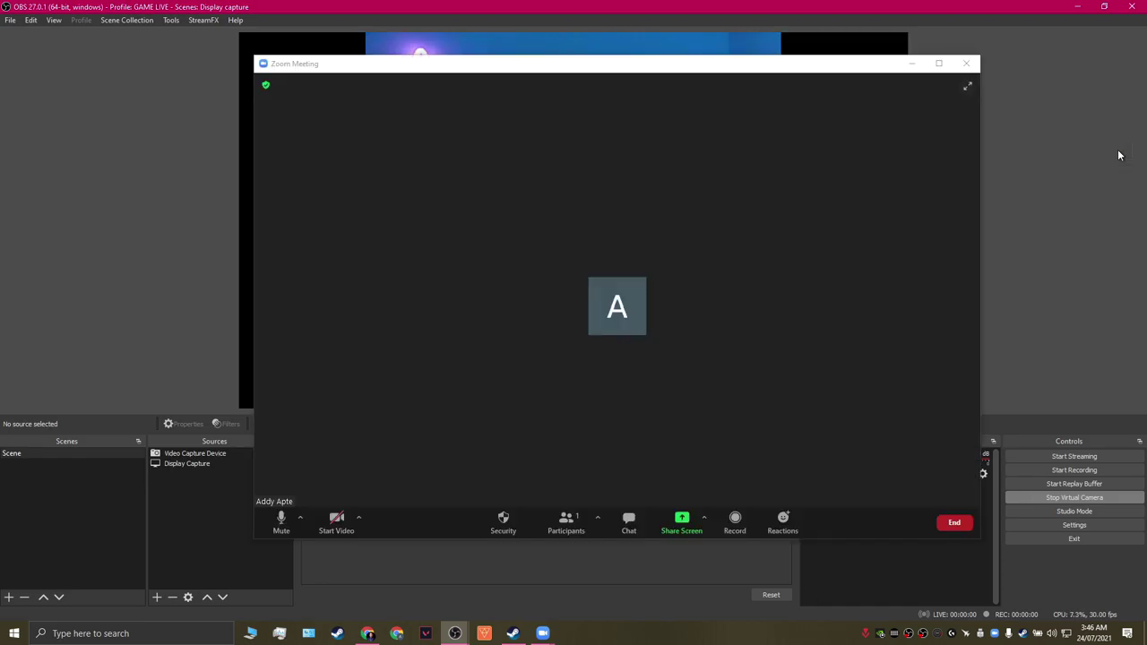
Step: Select OBS Virtual Camera as the camera in Zoom's Video Settings
{"action": "left_click", "coordinate": [358, 519]}
{"action": "left_click", "coordinate": [394, 495]}
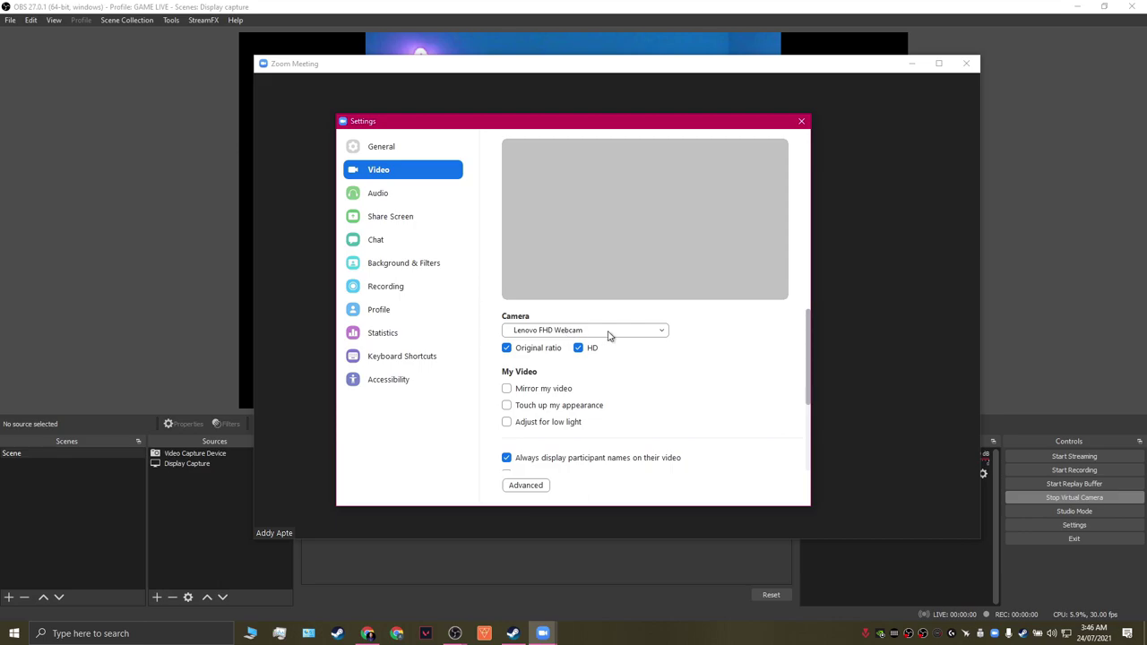
{"action": "left_click", "coordinate": [608, 331]}
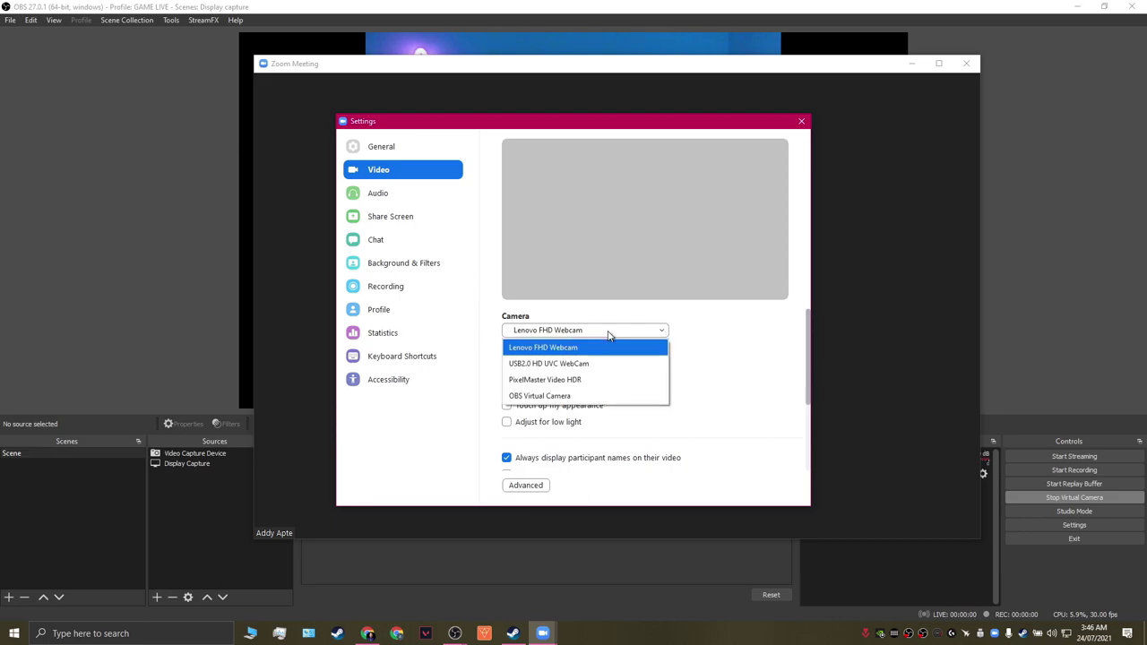
{"action": "left_click", "coordinate": [553, 396]}
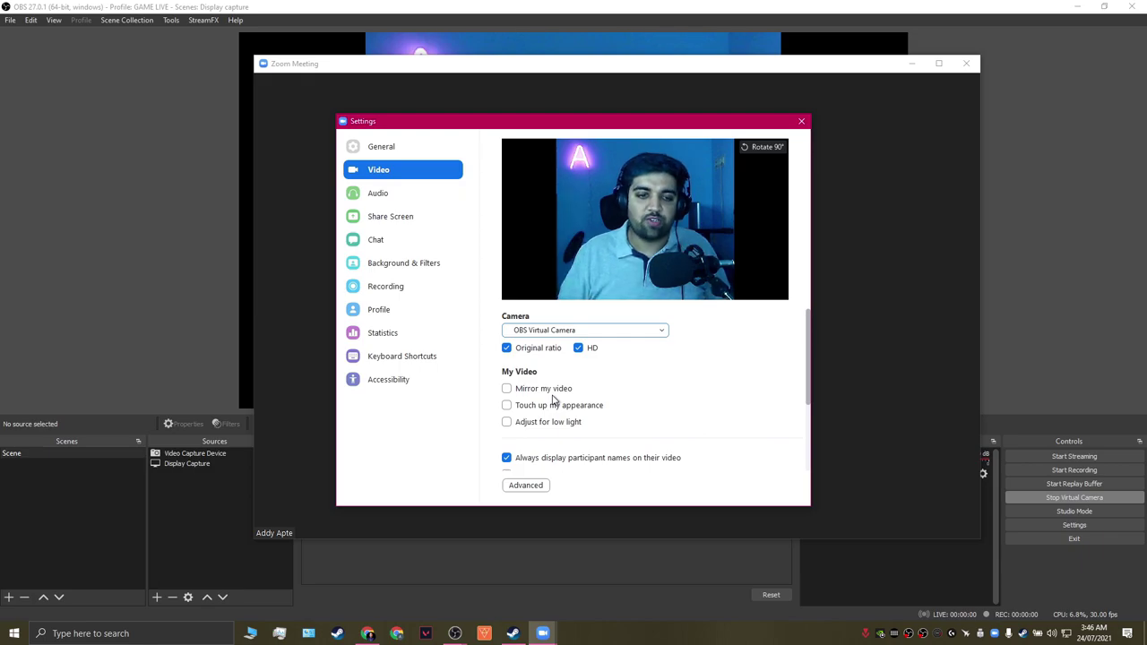
{"action": "scroll", "coordinate": [578, 460], "scroll_direction": "down", "scroll_amount": 1}
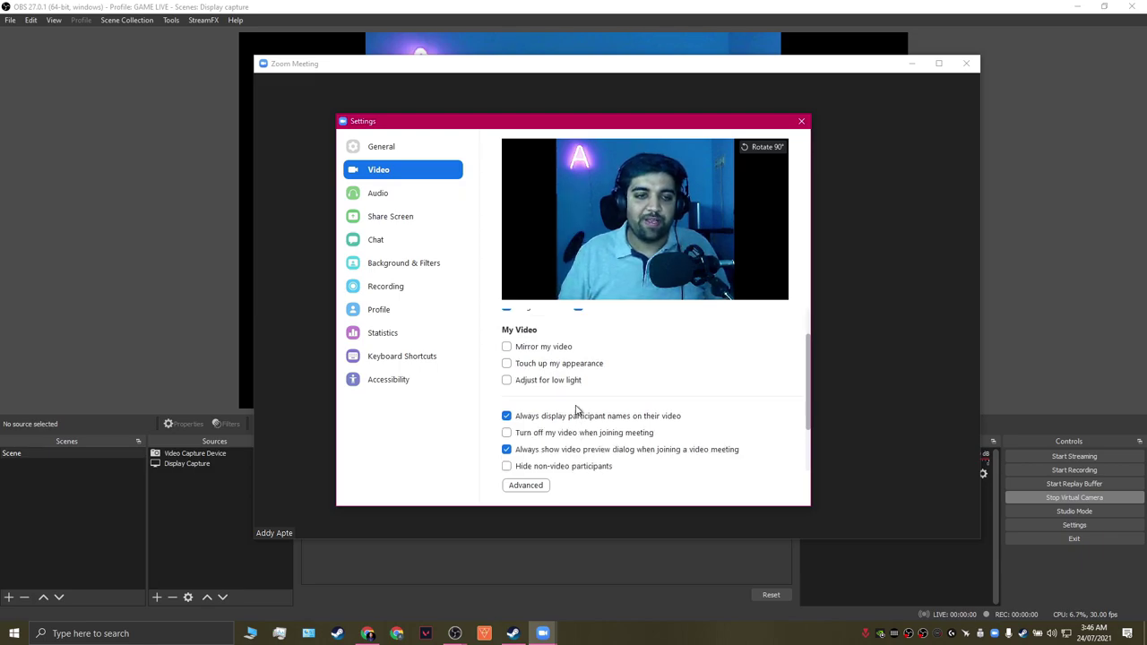
{"action": "left_click", "coordinate": [801, 121]}
Step: Start video with the OBS Virtual Camera feed and move the meeting window
{"action": "left_click", "coordinate": [336, 524]}
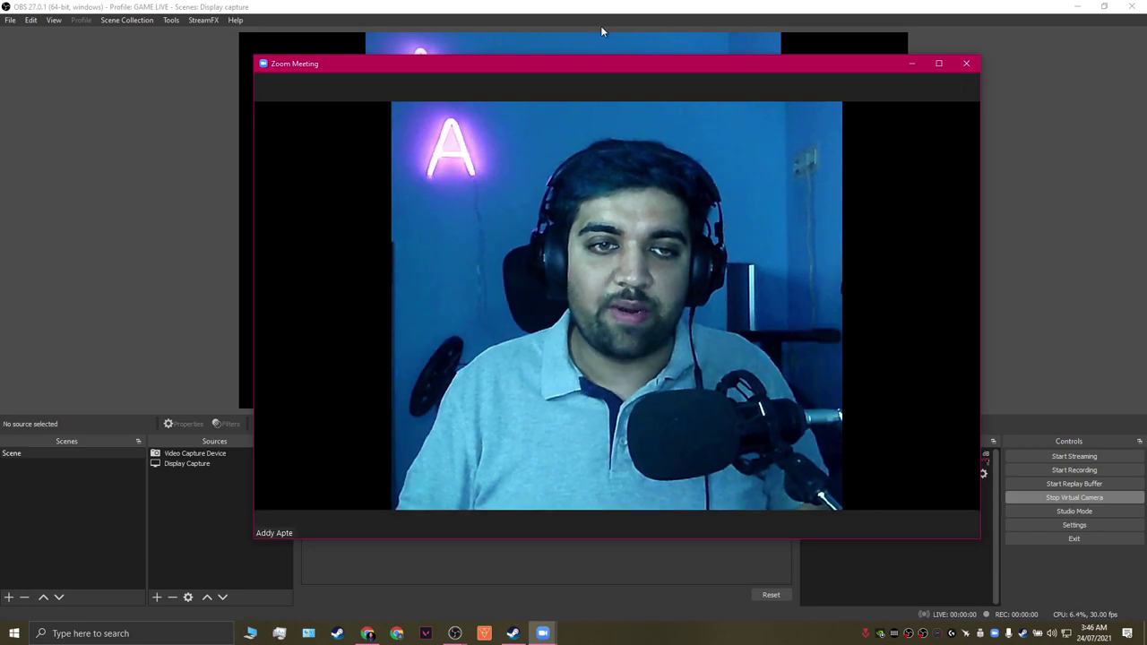
{"action": "left_click_drag", "start_coordinate": [565, 71], "coordinate": [608, 52]}
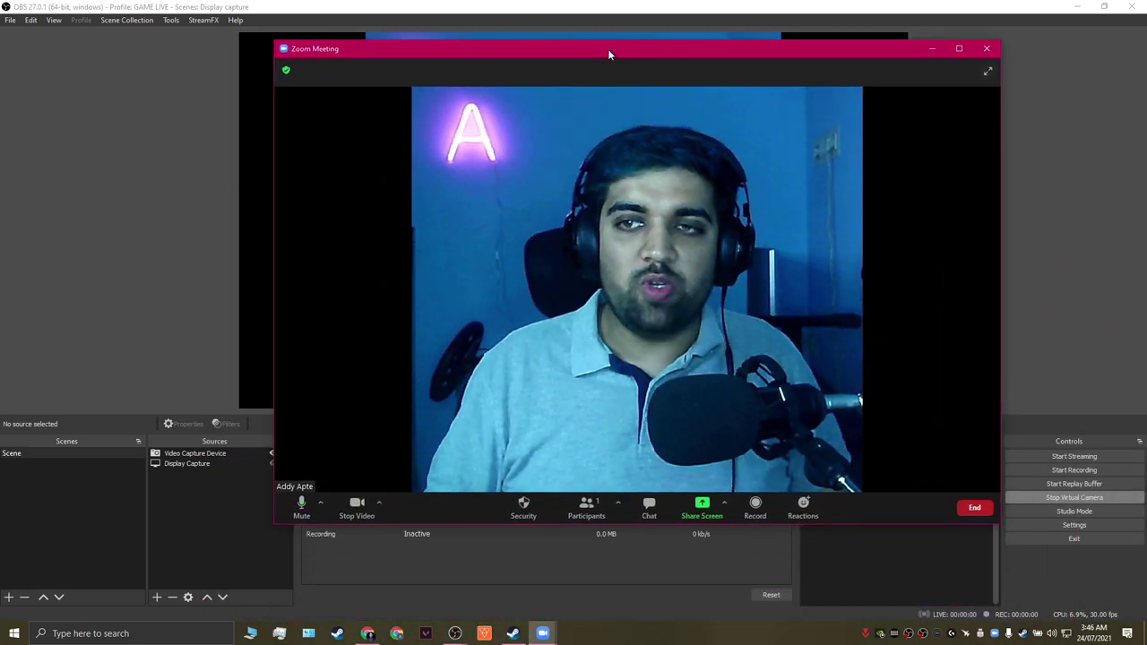